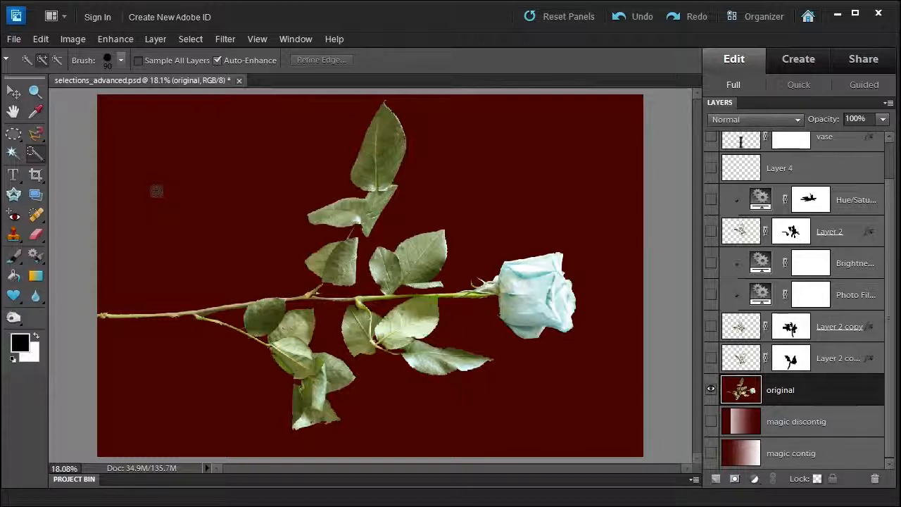
Select the dark red background with the Magic Wand at tolerance 5, and invert the selection to isolate the rose
click(9, 157)
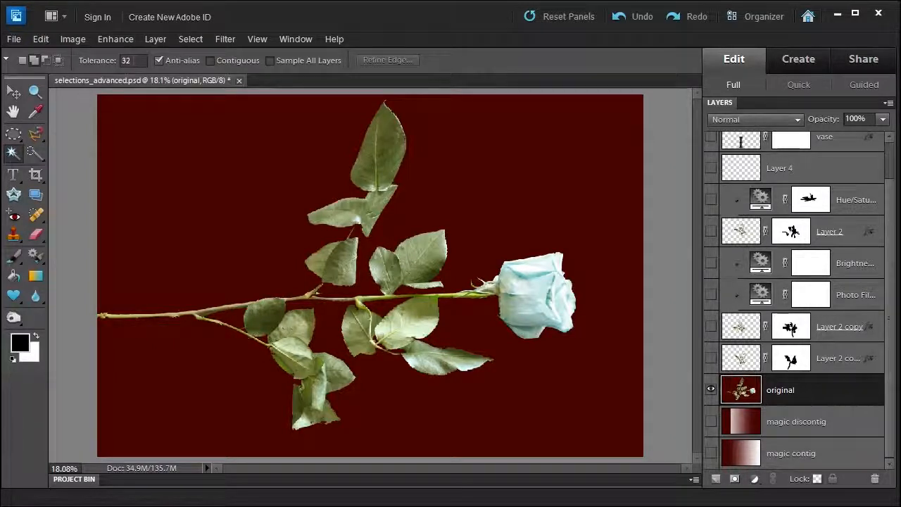
click(130, 60)
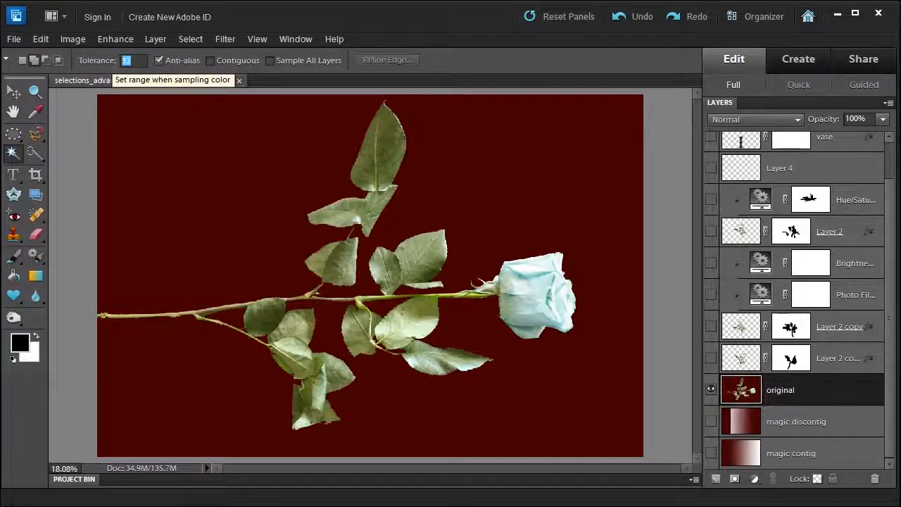
text(5)
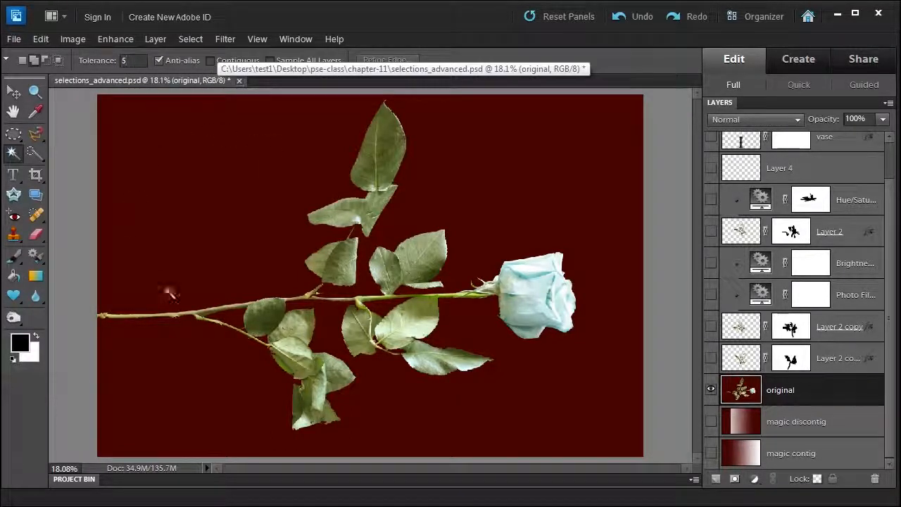
click(165, 201)
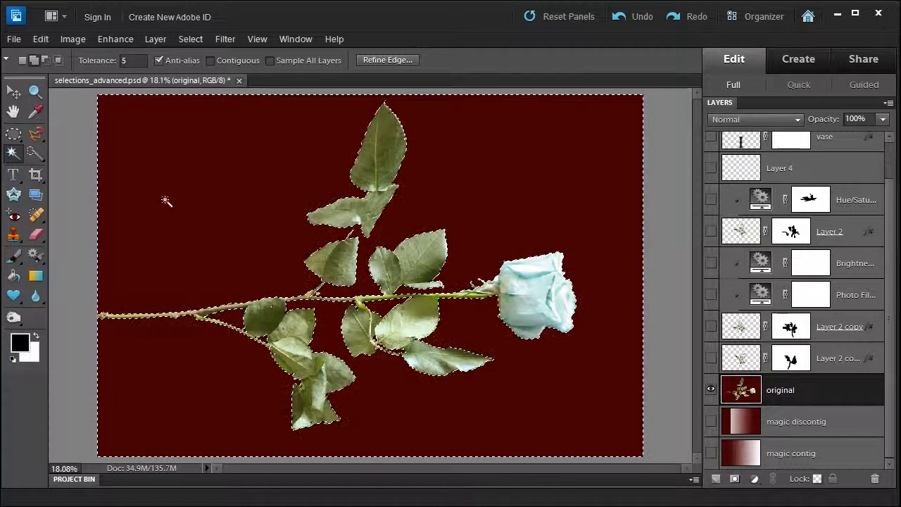
click(192, 40)
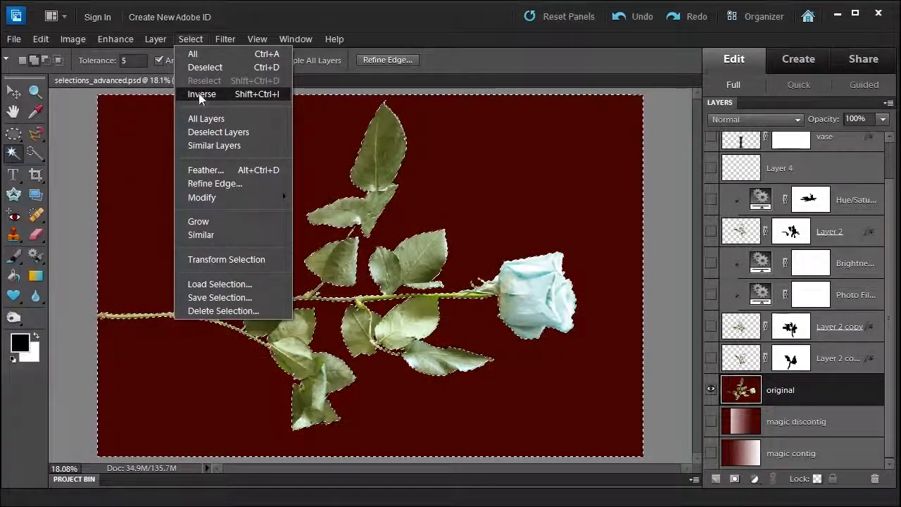
click(198, 94)
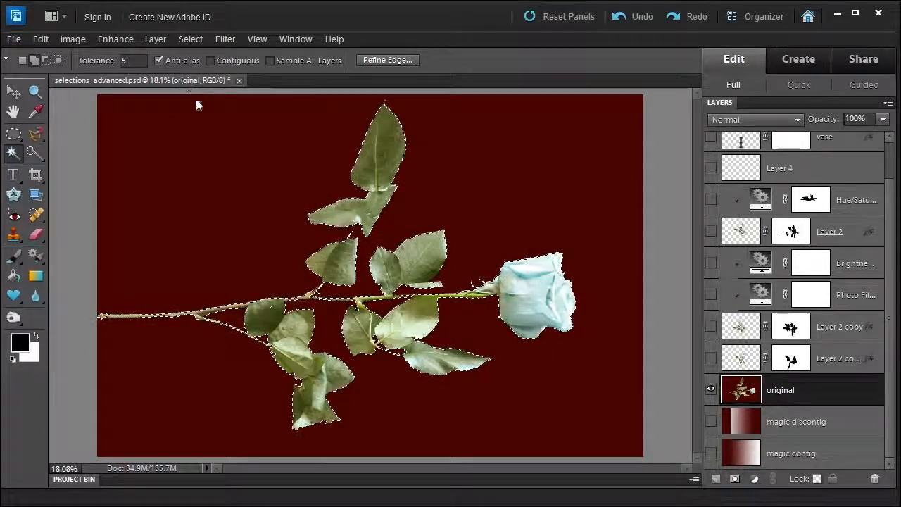
Preview the rose selection in Refine Edge over black, over white and as a mask, and close it without applying
click(400, 60)
click(616, 198)
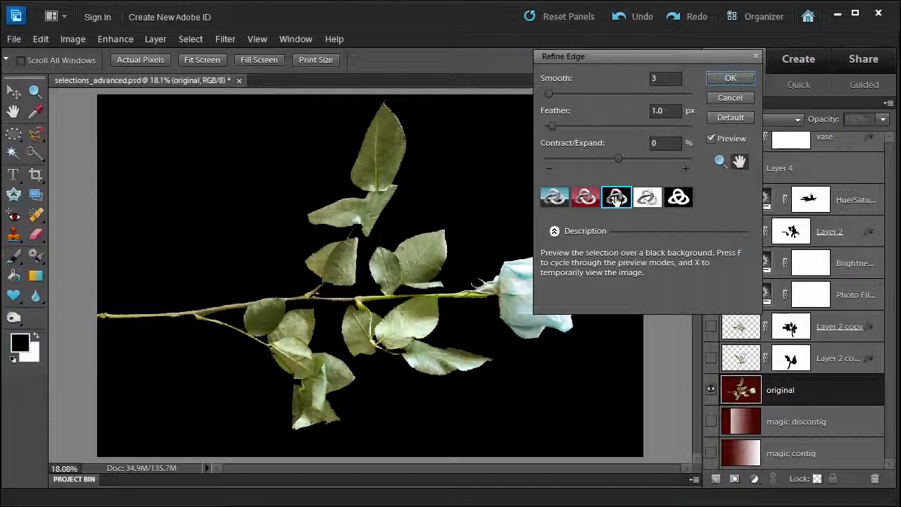
click(648, 198)
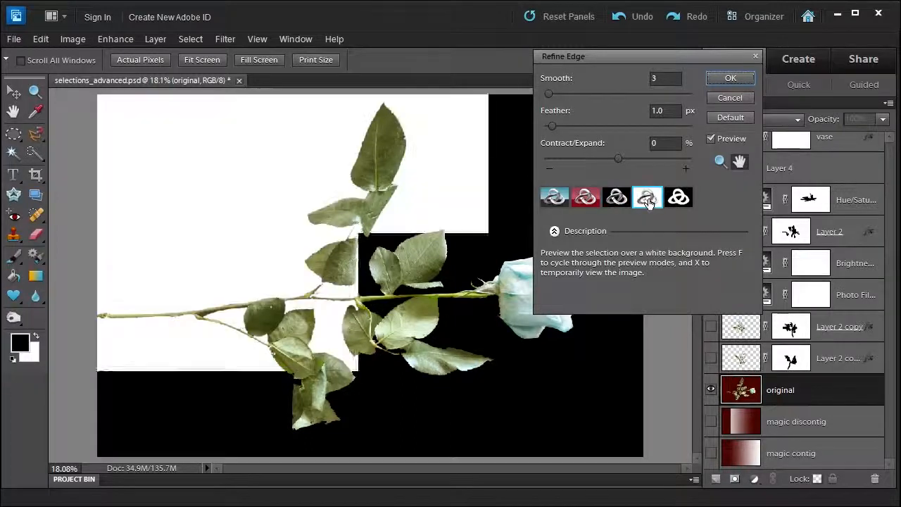
click(671, 198)
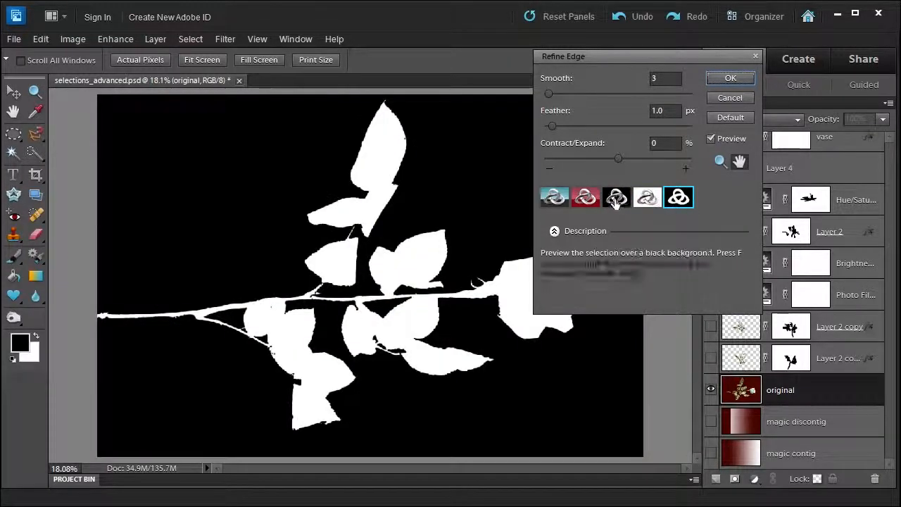
click(614, 200)
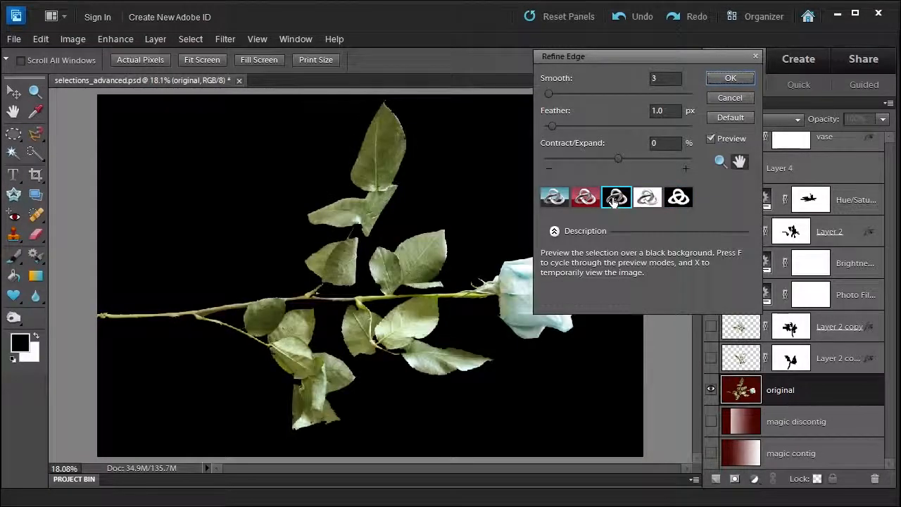
click(729, 99)
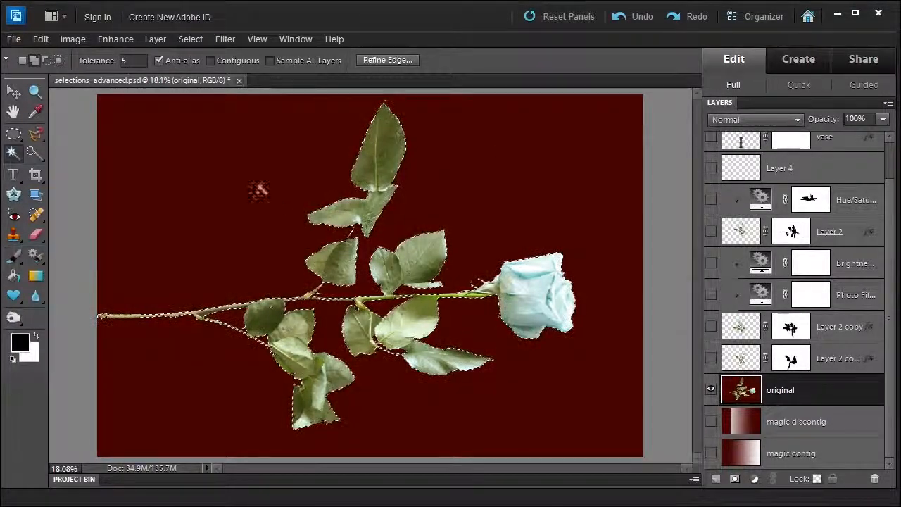
Save the current selection as a new selection named "rose"
click(191, 40)
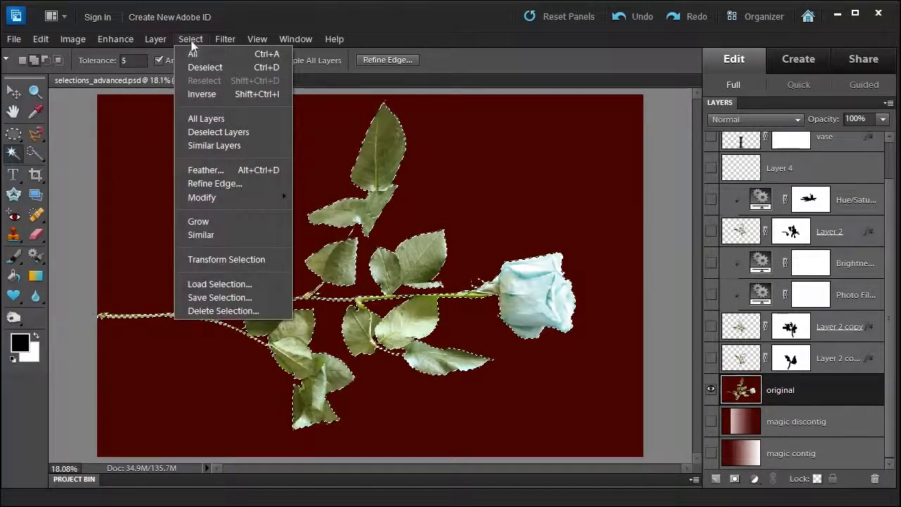
click(238, 298)
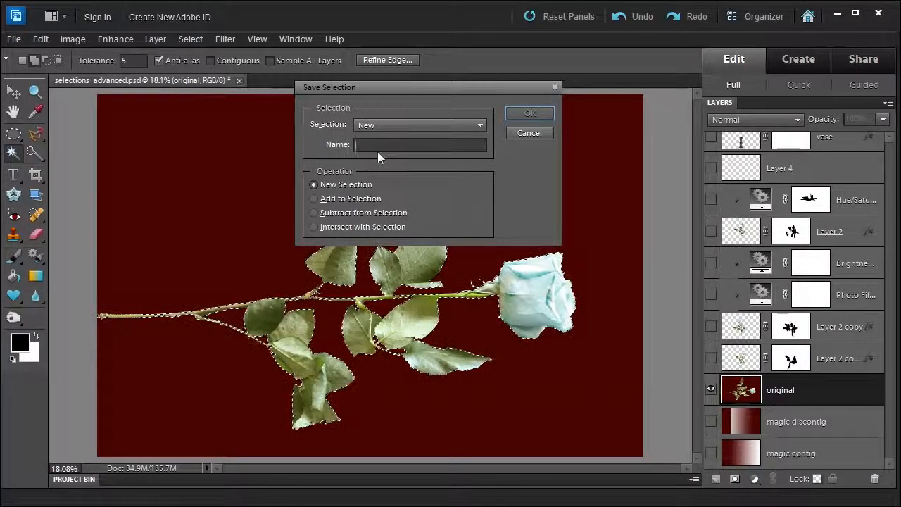
text(rose)
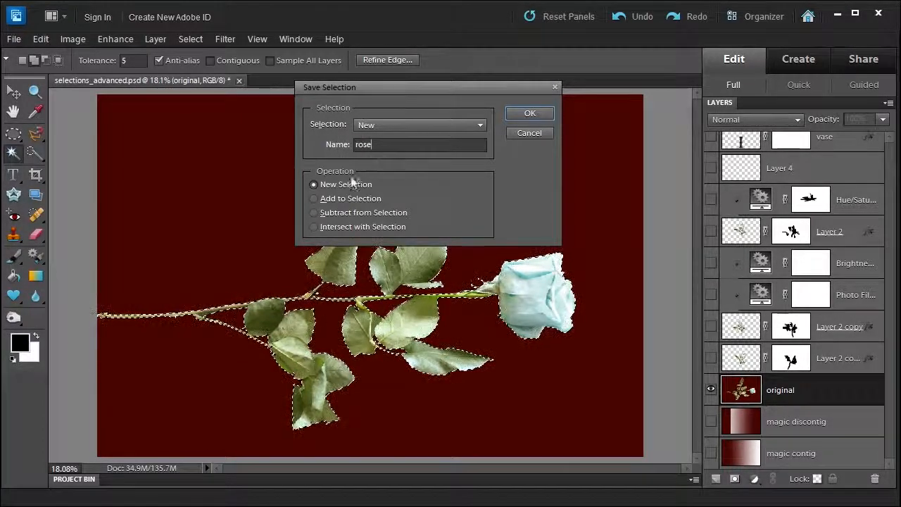
click(527, 113)
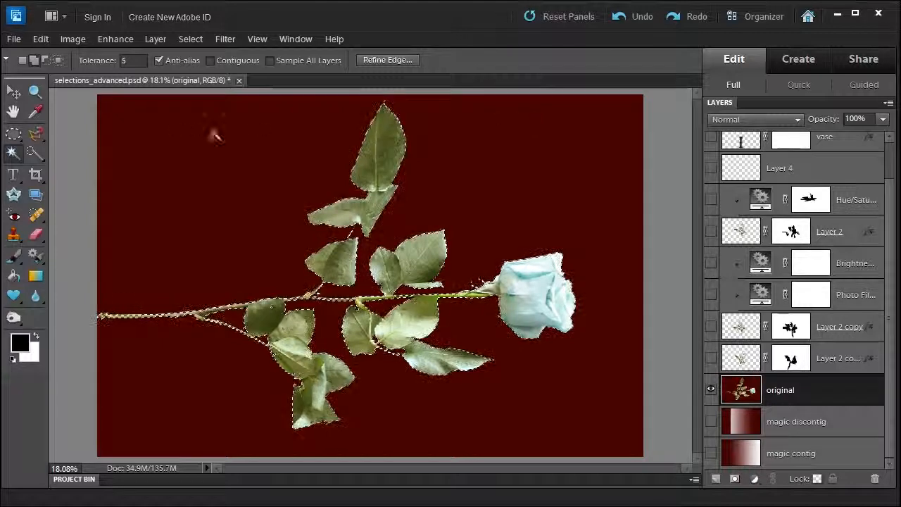
Deselect everything and load the saved "rose" selection as a new selection
click(187, 39)
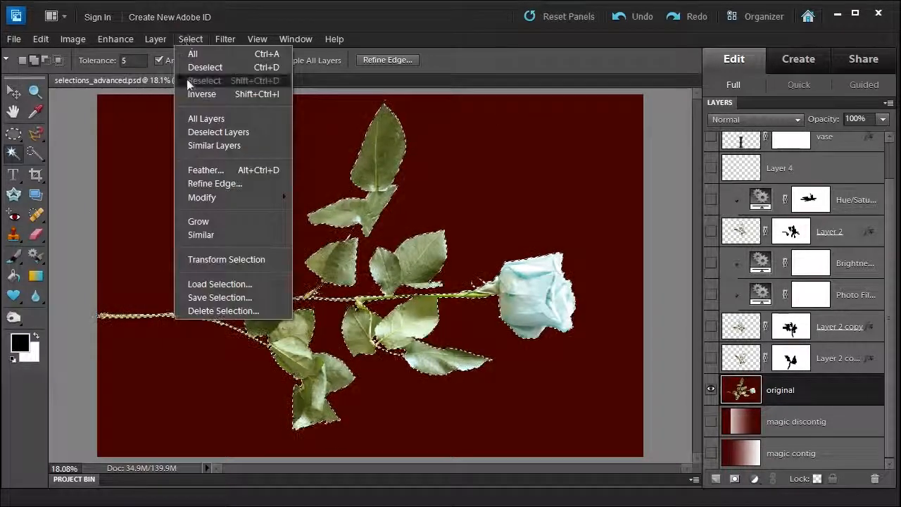
click(188, 68)
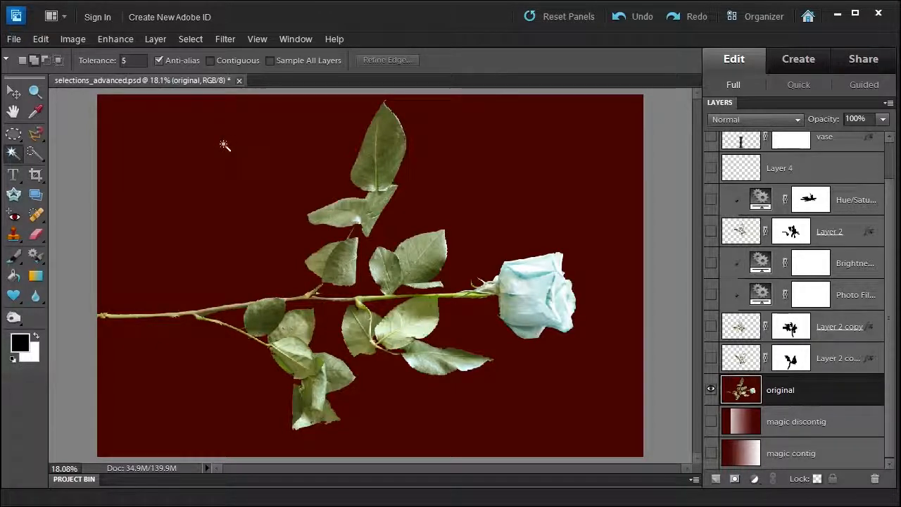
click(191, 39)
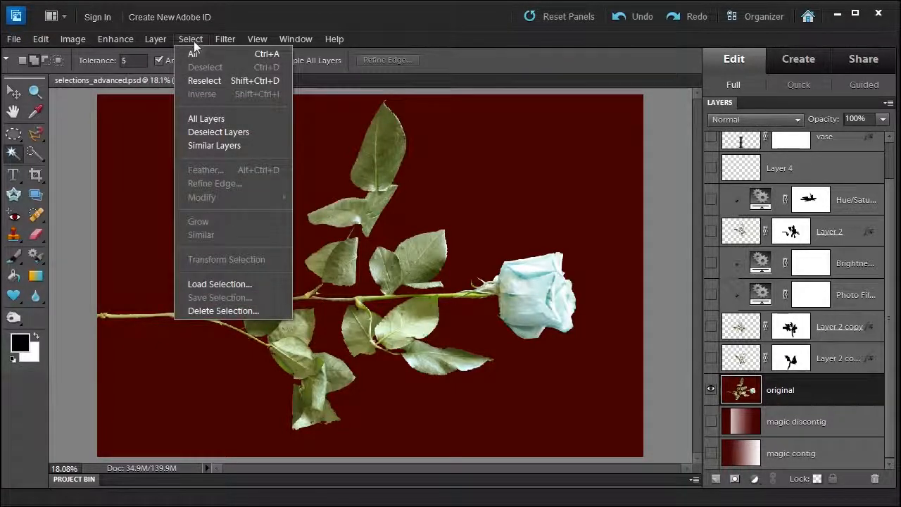
click(208, 285)
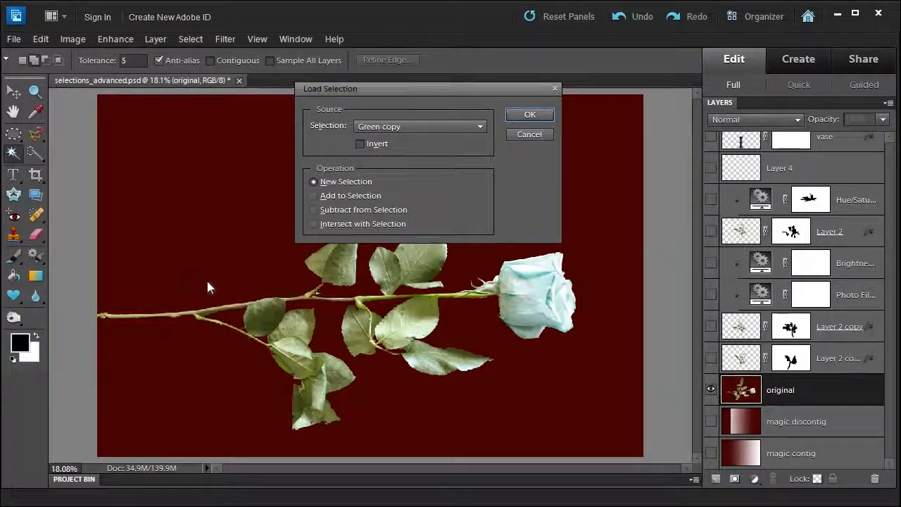
click(393, 128)
click(372, 152)
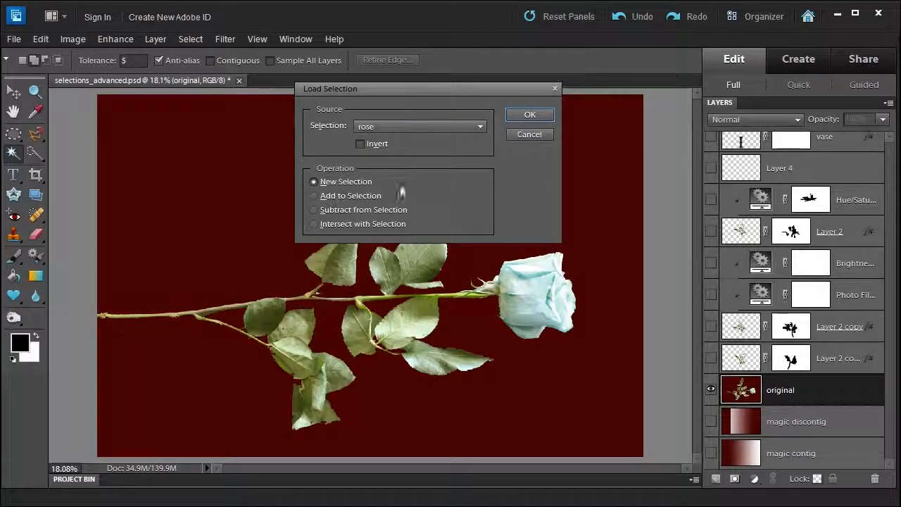
click(530, 115)
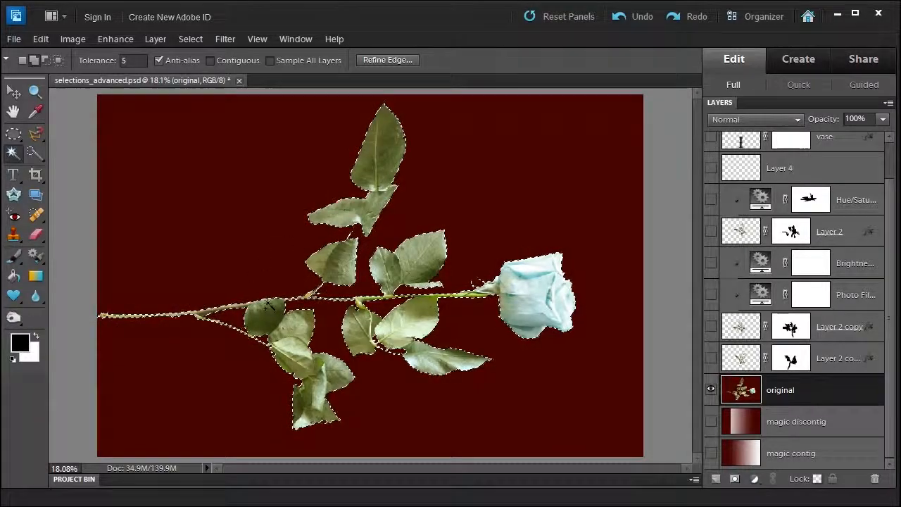
click(190, 39)
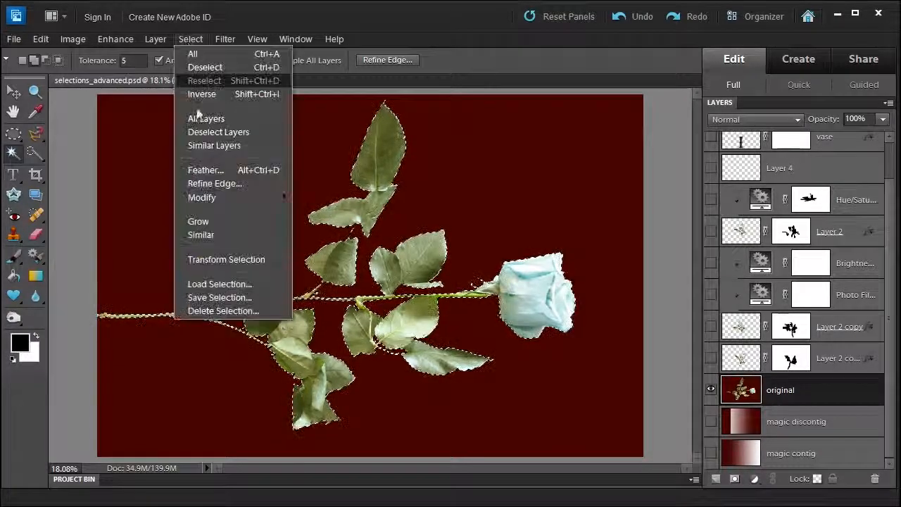
click(227, 284)
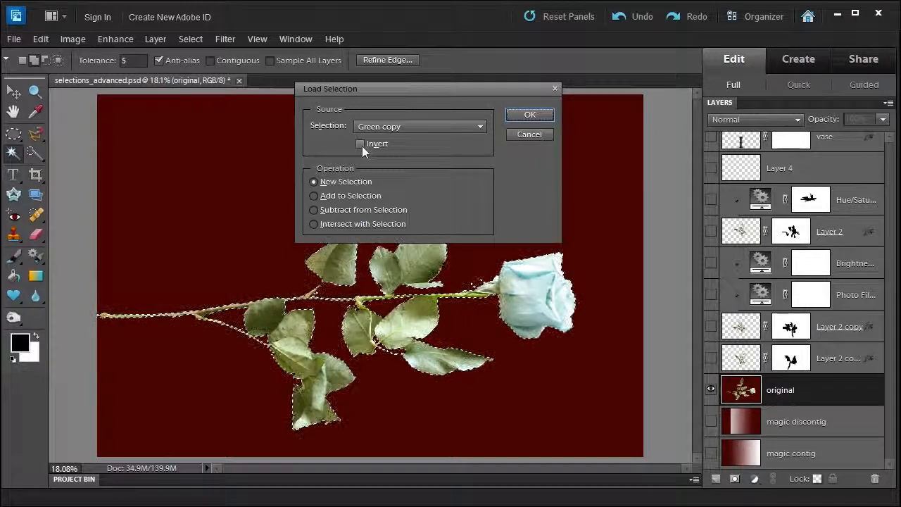
click(514, 133)
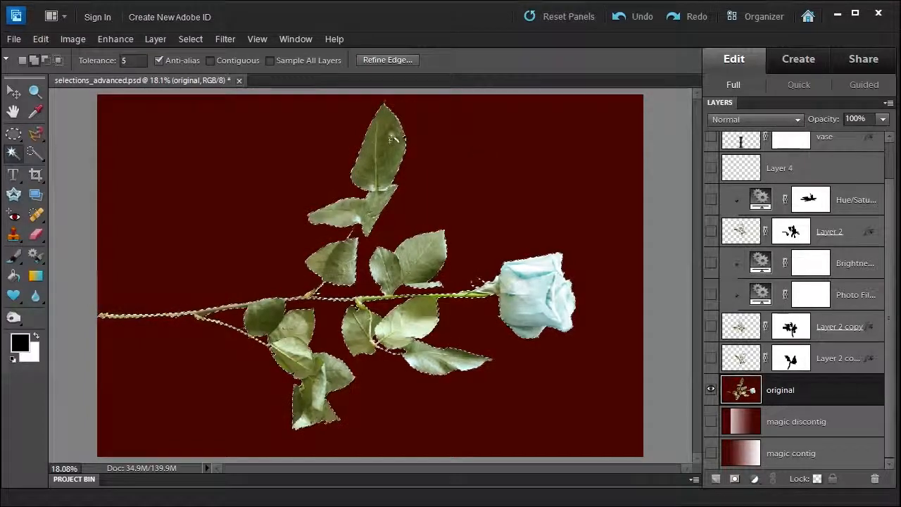
Open Refine Edge with a black preview background, try Smooth at 95, and compare the edge with the preview off and on
click(386, 59)
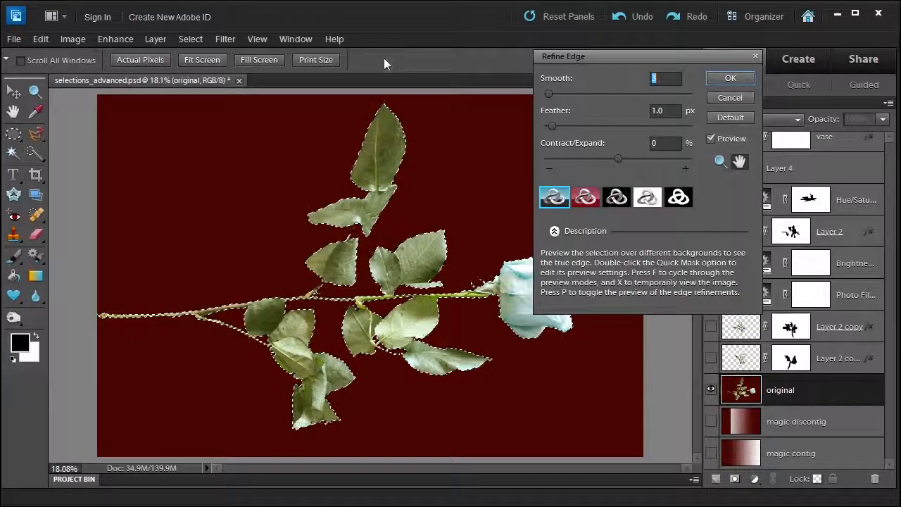
click(618, 202)
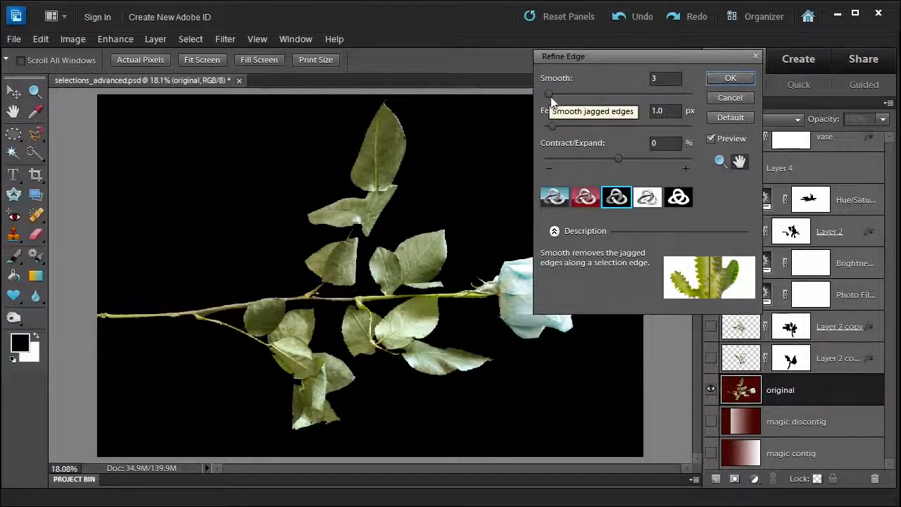
drag(550, 95, 684, 94)
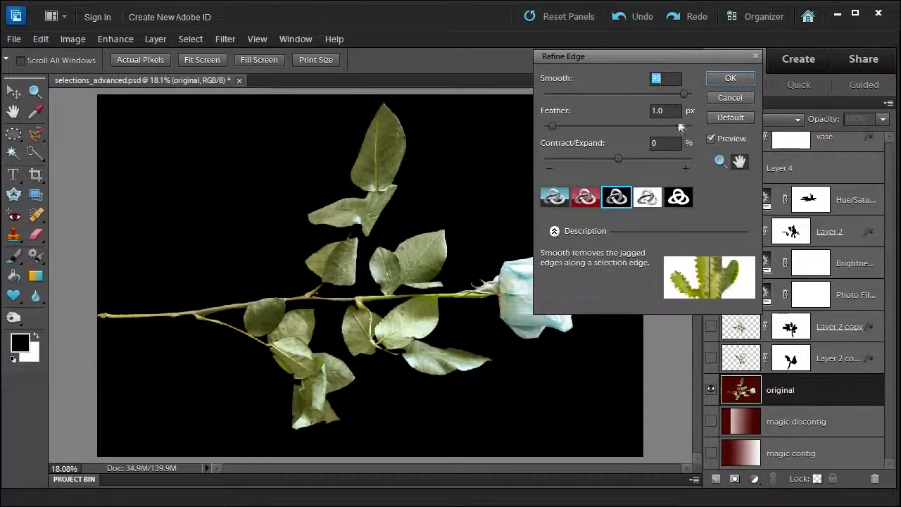
click(712, 139)
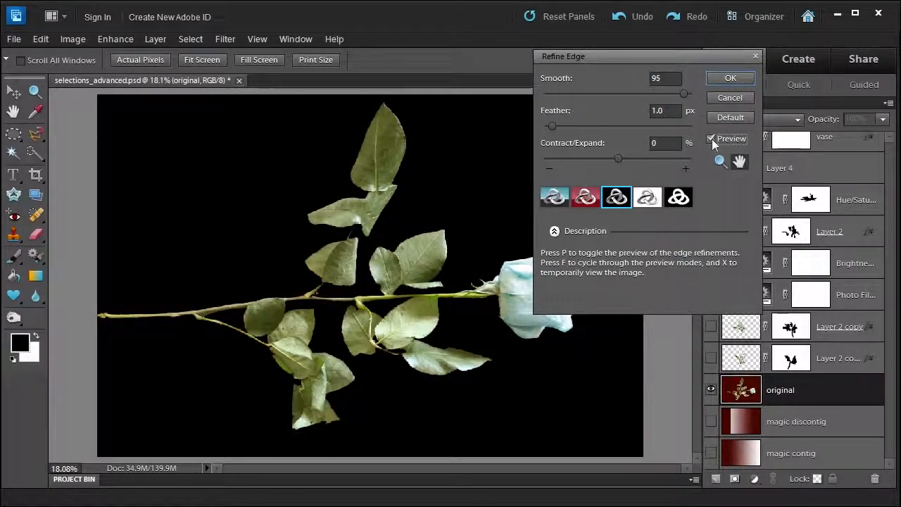
click(711, 139)
click(711, 139)
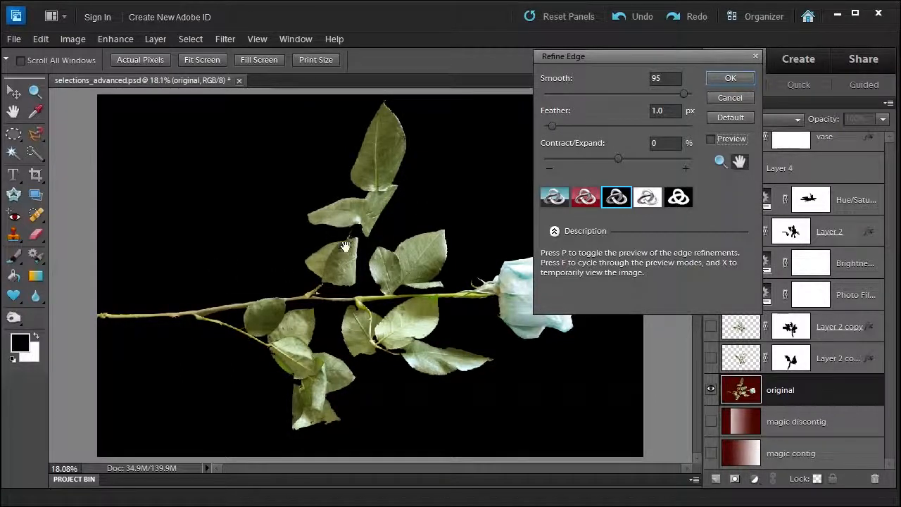
Set Smooth to 3 and compare the selection over the white and black preview backgrounds
drag(683, 94, 548, 94)
click(554, 197)
click(647, 198)
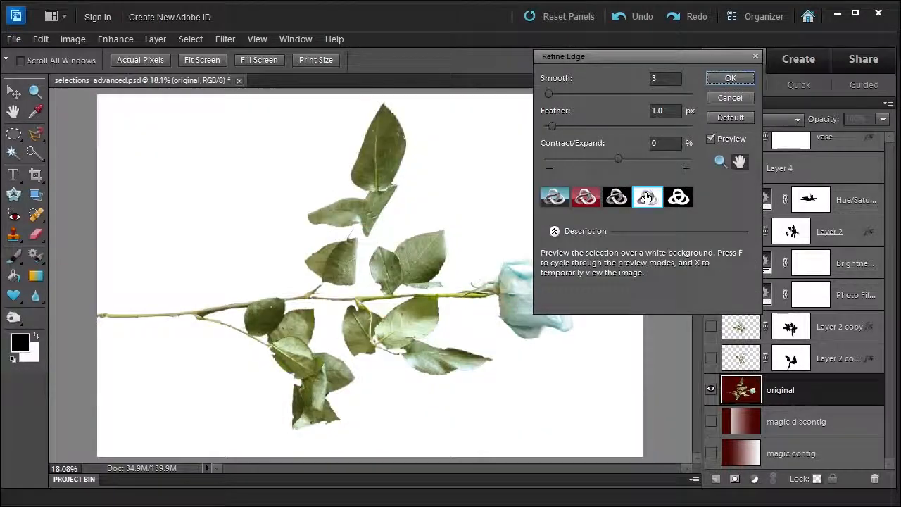
click(616, 197)
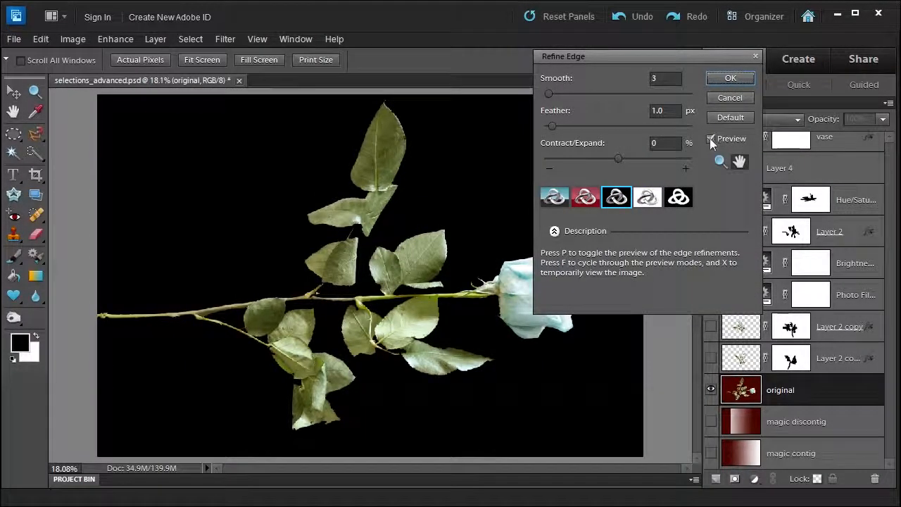
Try Feather at 46.3 px and set it to 1.6 px, and try Contract/Expand at +66% before returning it to 0%
drag(550, 126, 633, 132)
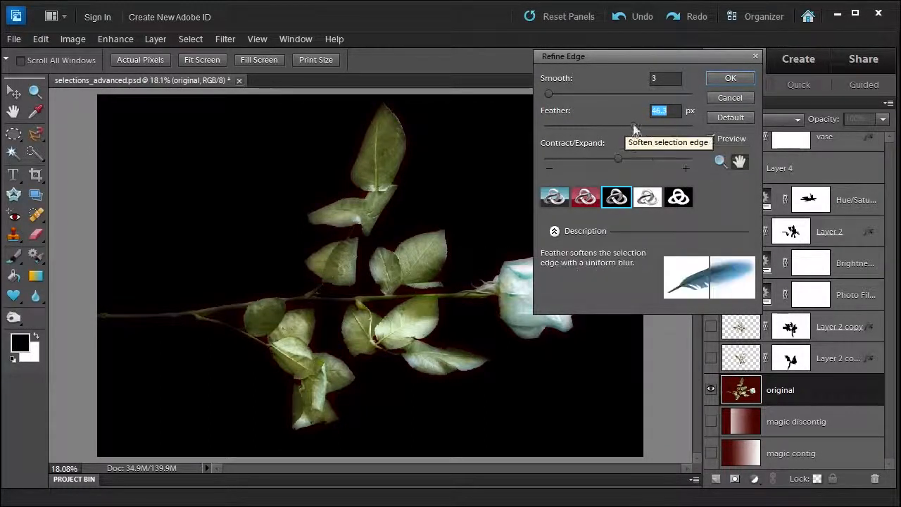
drag(630, 126, 556, 129)
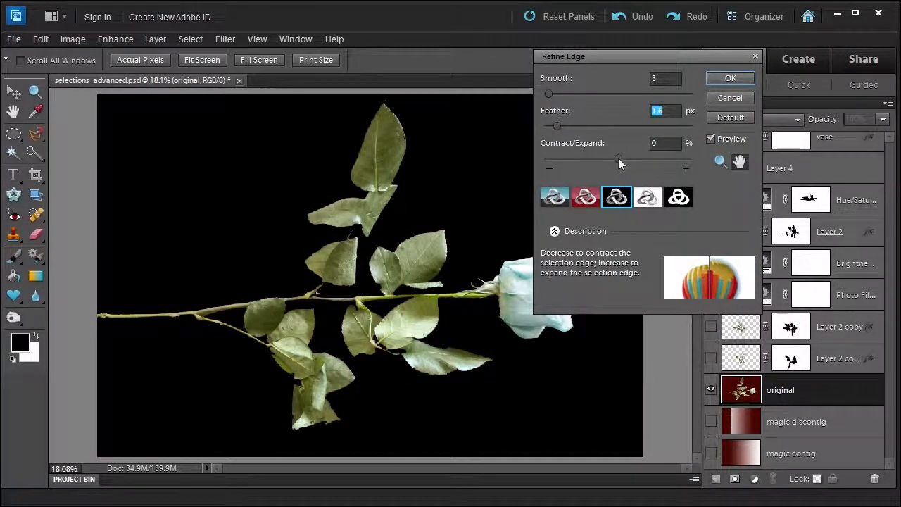
drag(618, 158, 664, 163)
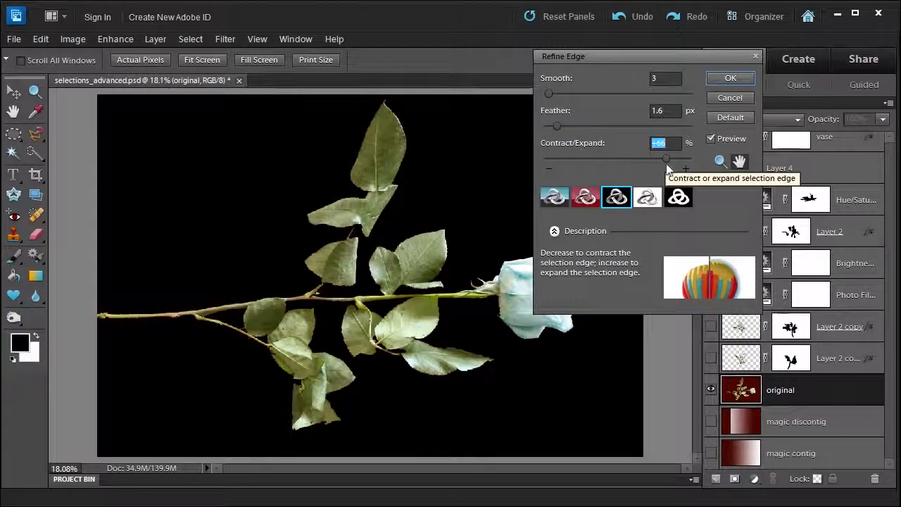
drag(665, 163, 618, 158)
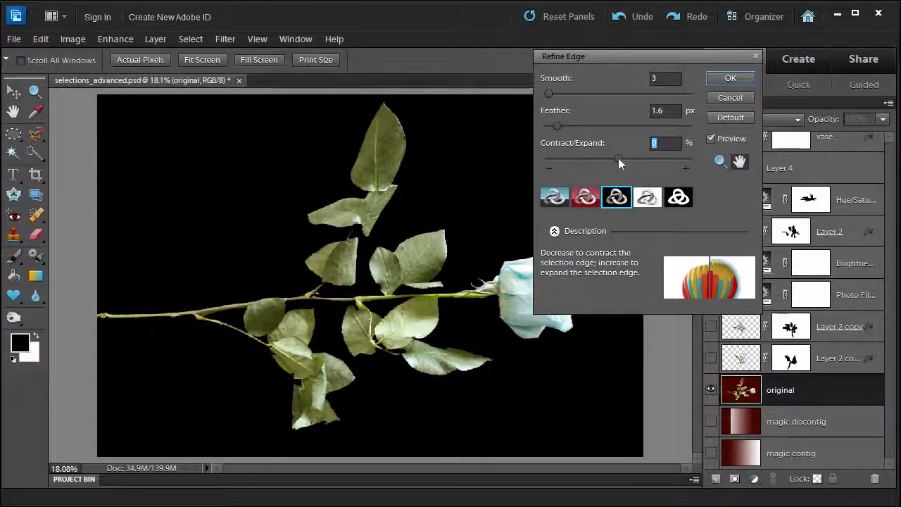
Set the Refine Edge values to Smooth 10, Feather 2.1 px, and Contract/Expand -22%
mouse_move(618, 157)
mouse_down()
mouse_move(601, 161)
mouse_move(651, 159)
mouse_move(617, 156)
mouse_up()
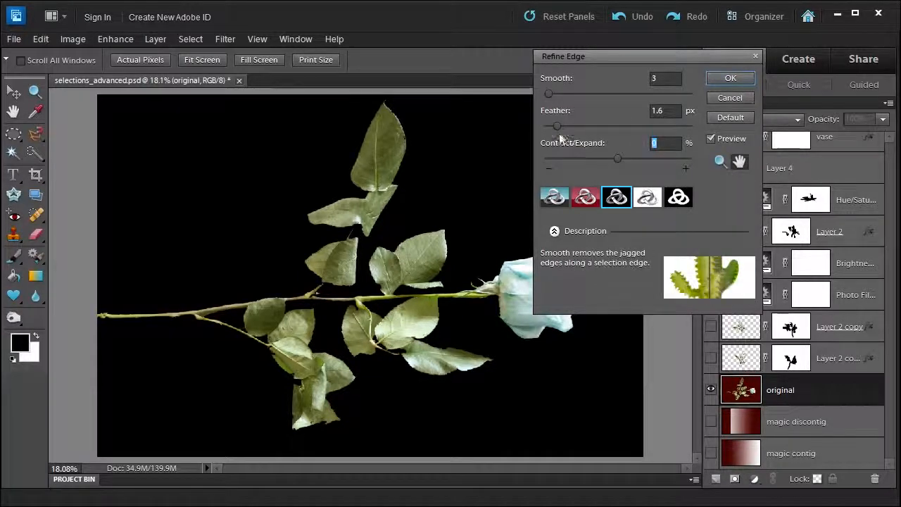
drag(556, 126, 548, 130)
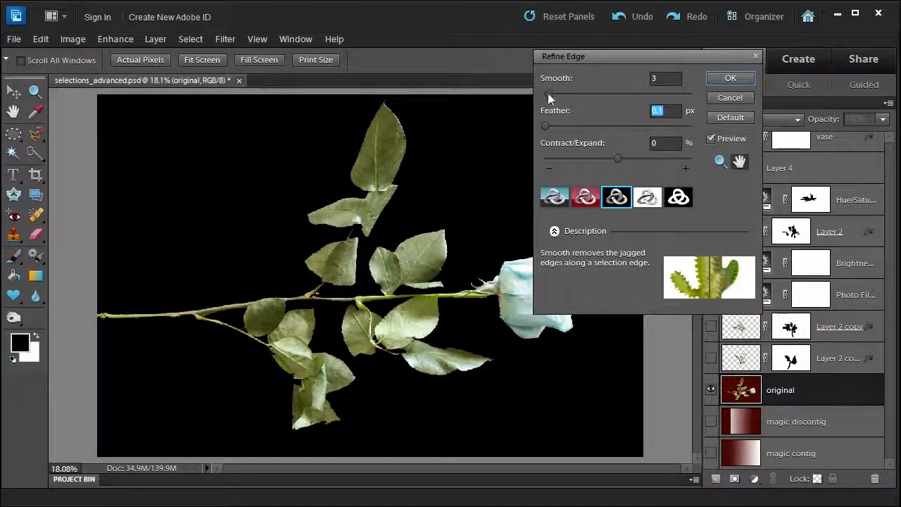
drag(547, 93, 559, 93)
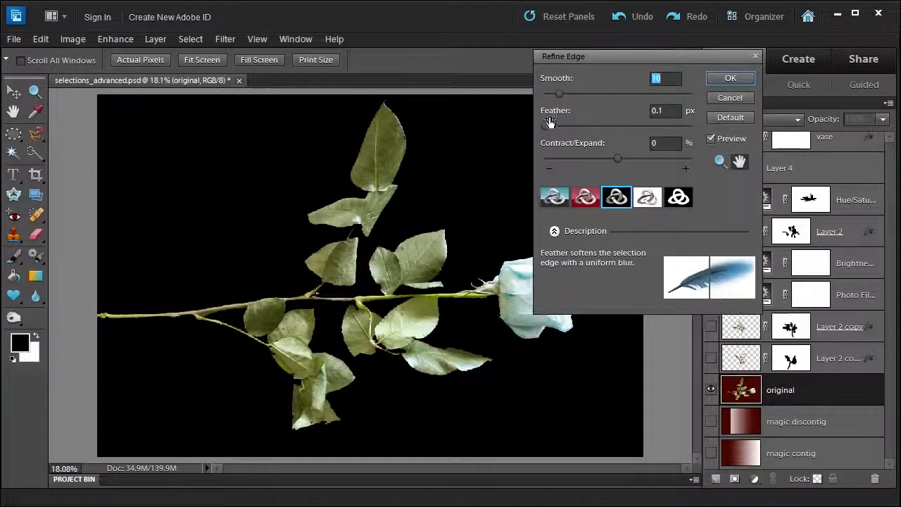
drag(544, 126, 561, 126)
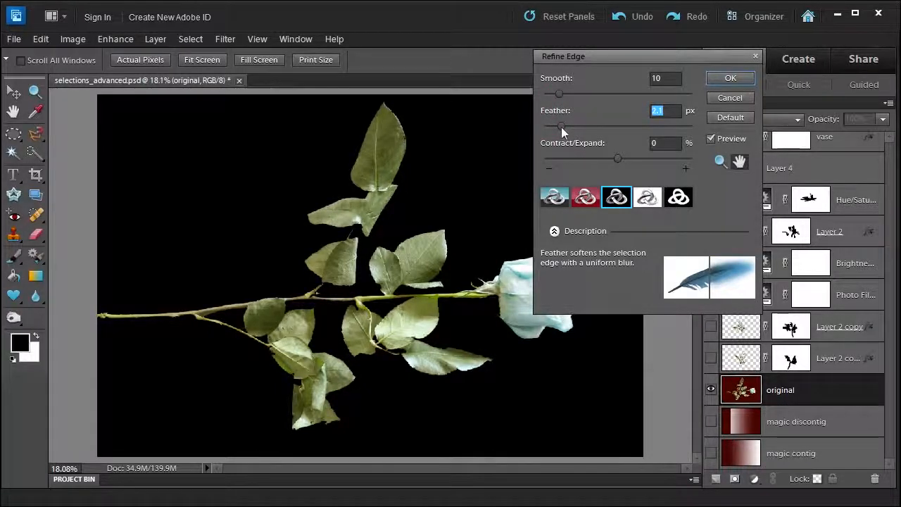
drag(614, 156, 601, 159)
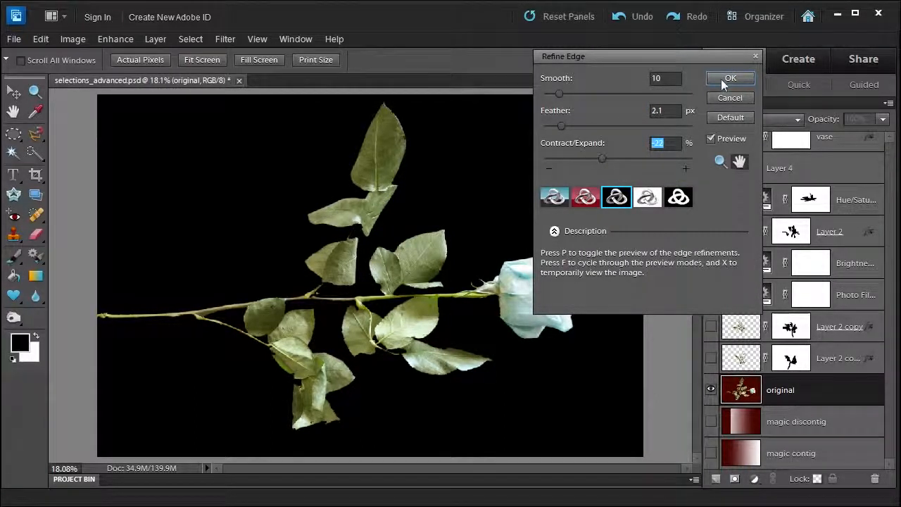
Preview the refined selection on white, as a mask, as an overlay and with the standard selection border, and apply the refinement
click(645, 199)
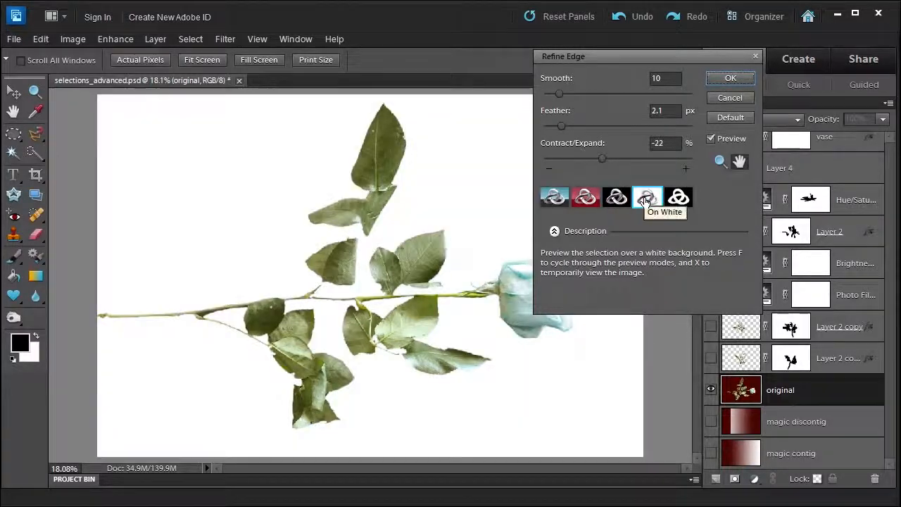
key(f)
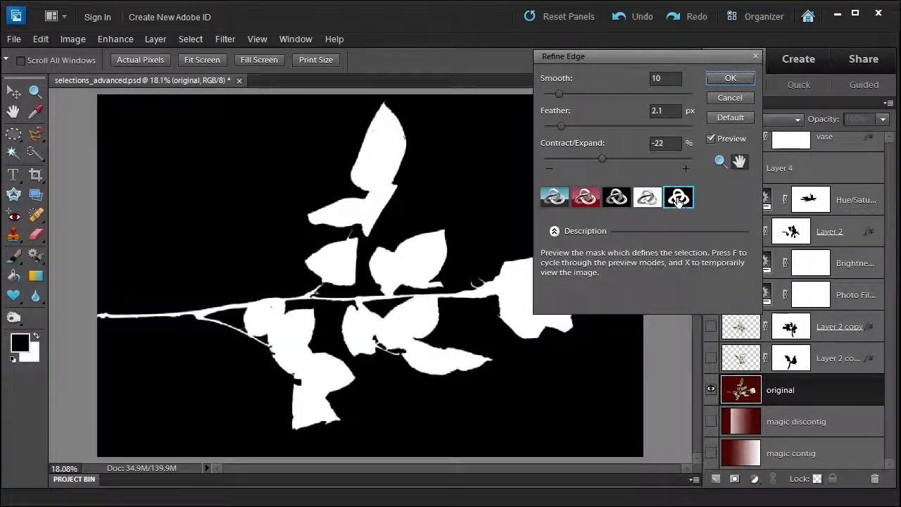
click(580, 200)
click(552, 199)
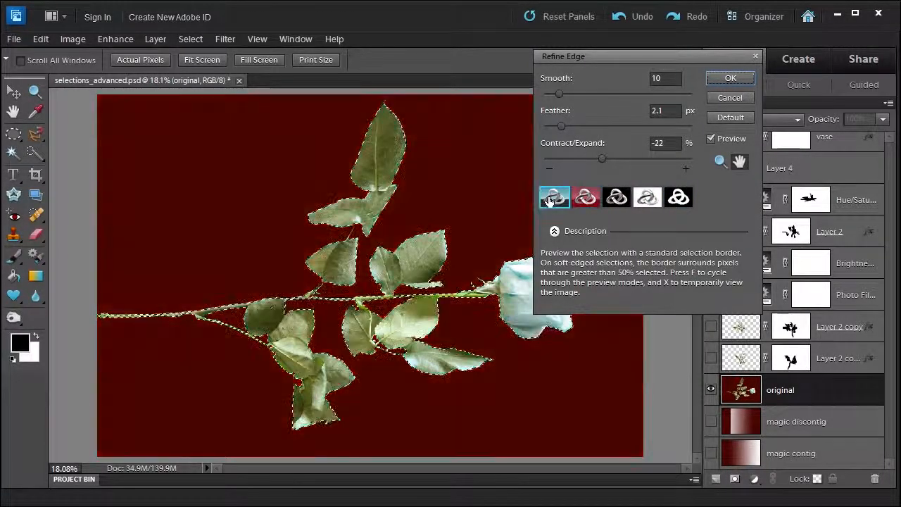
click(730, 79)
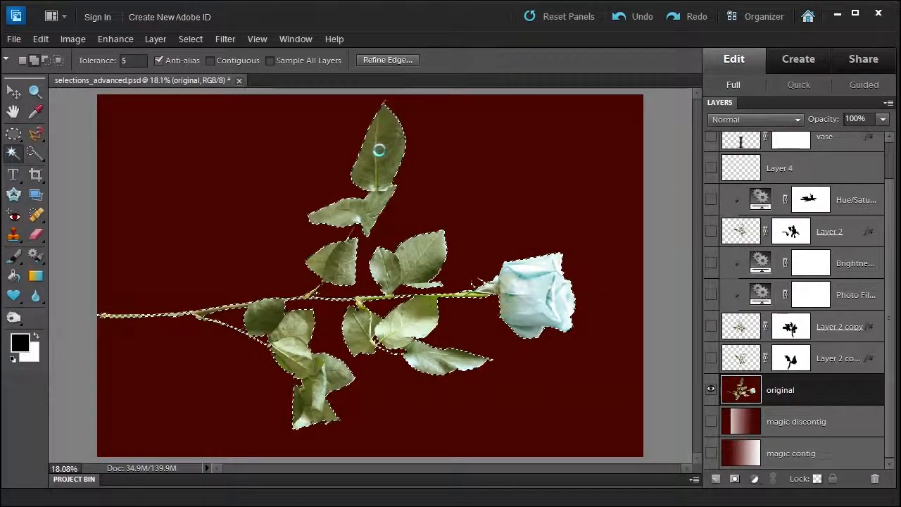
click(187, 41)
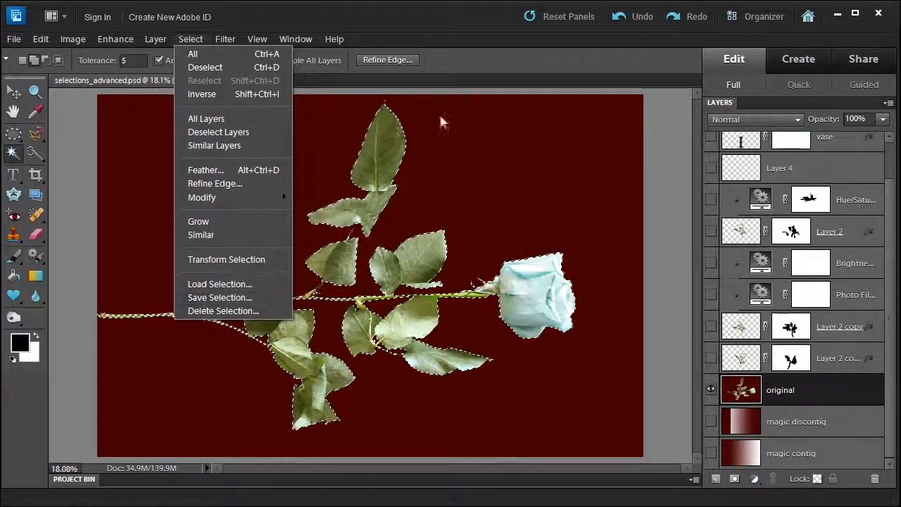
click(509, 60)
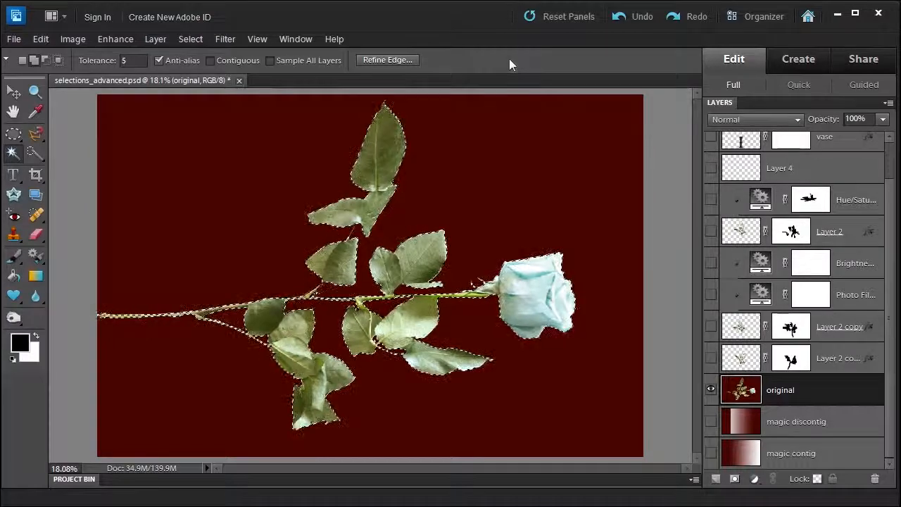
With the Move tool active, try copying the selected rose to a new layer and hiding the original layer, and undo those changes
click(12, 94)
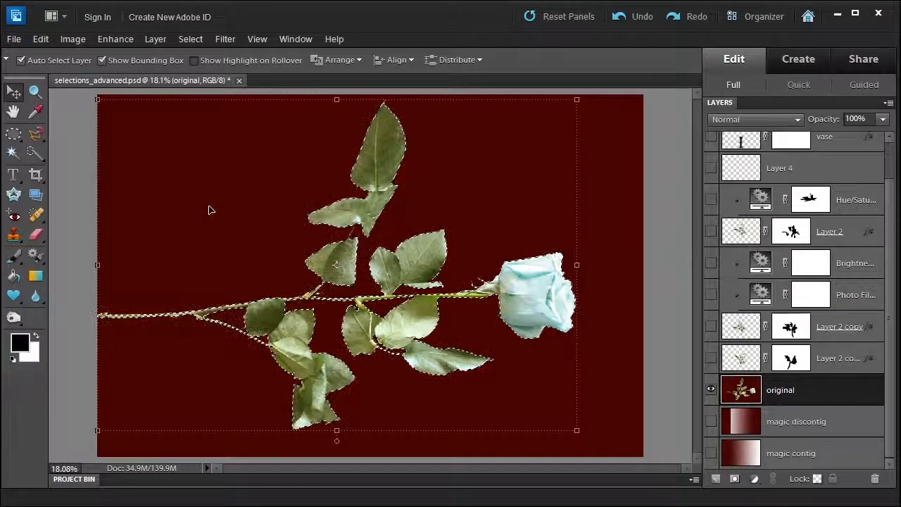
key(ctrl+j)
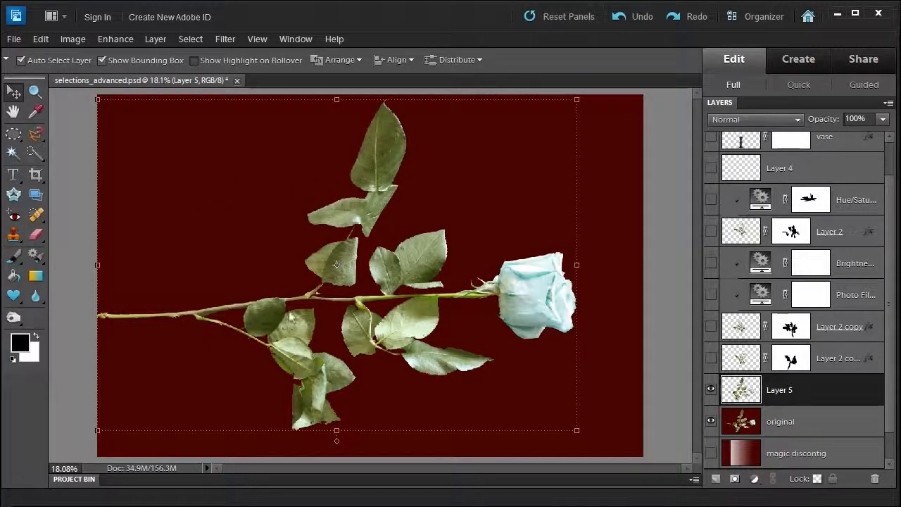
click(710, 423)
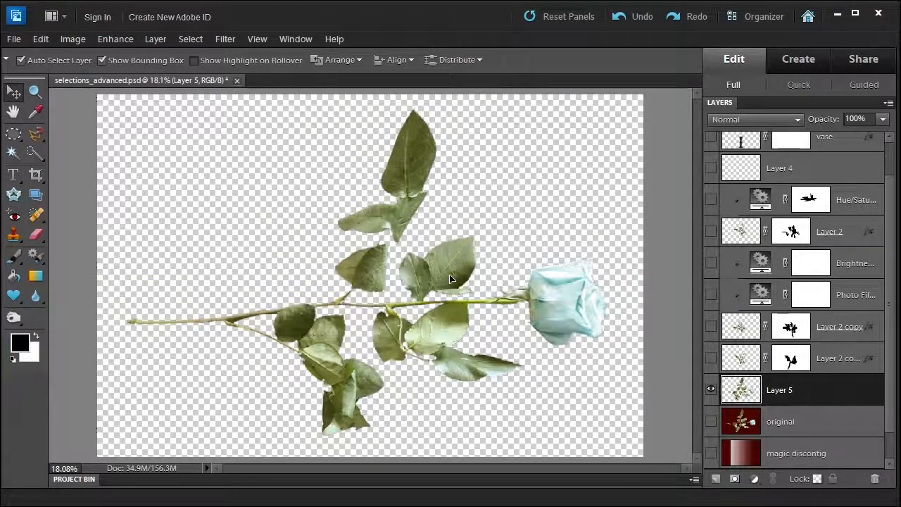
click(642, 20)
click(642, 18)
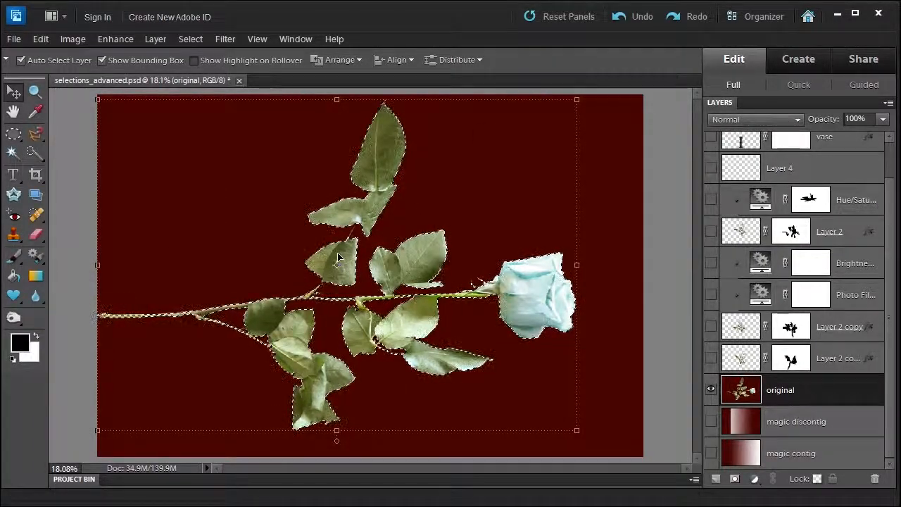
Copy the selected rose onto its own layer with Layer via Copy and hide the original layer
click(149, 40)
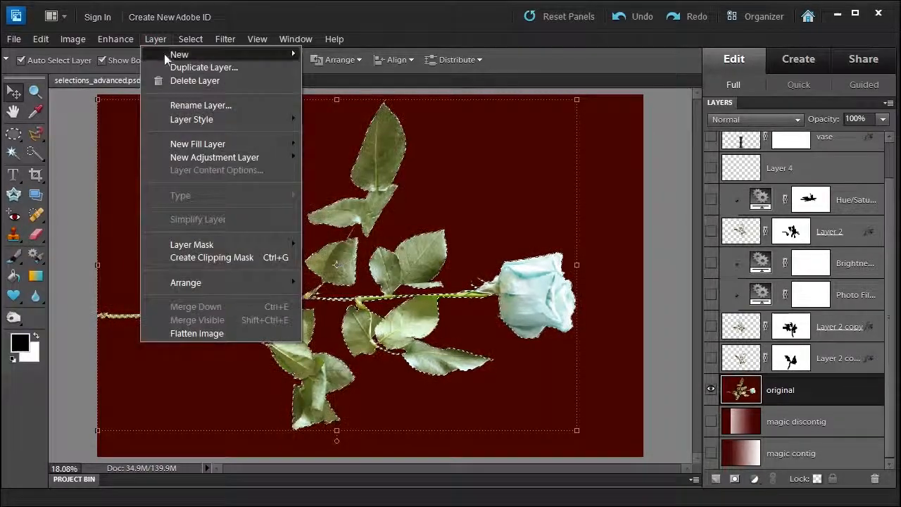
mouse_move(164, 54)
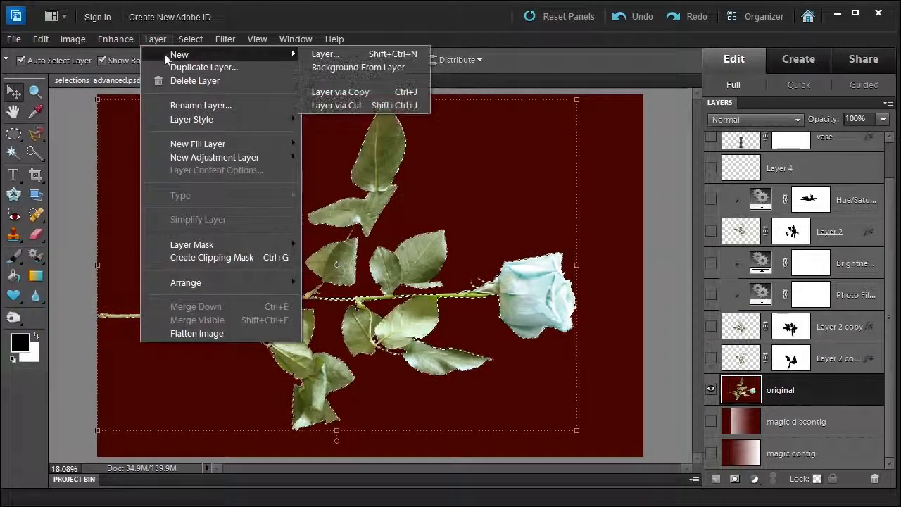
click(347, 92)
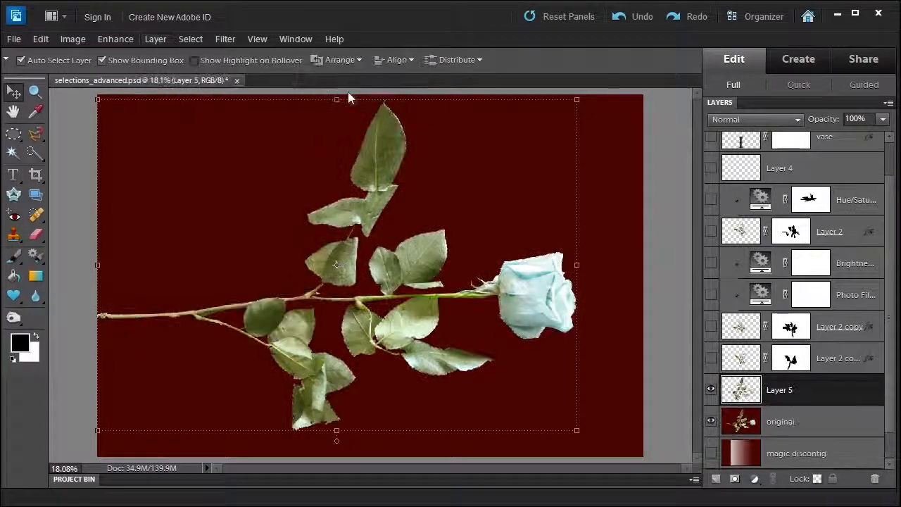
click(711, 421)
Move the cut-out rose slightly downward and scale it to about 65.1% width and 63.2% height
mouse_move(373, 313)
mouse_down()
mouse_move(412, 268)
mouse_move(369, 328)
mouse_up()
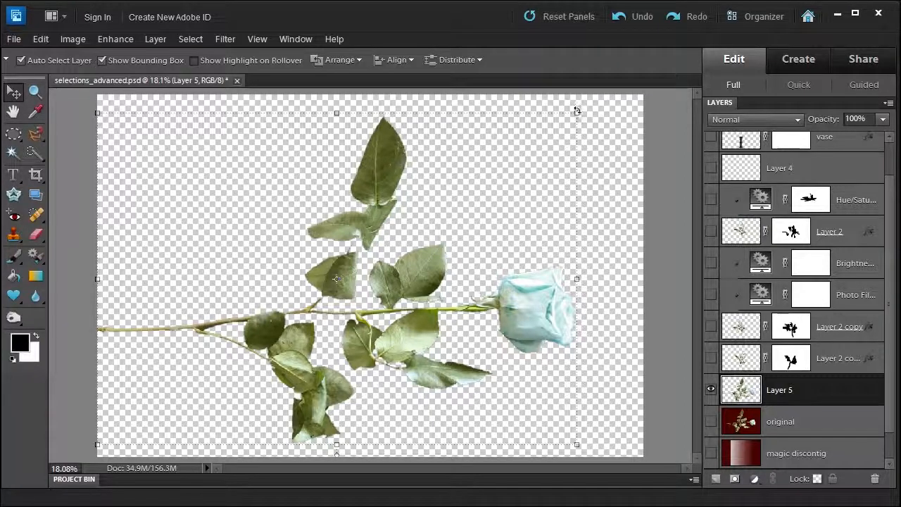
drag(577, 112, 410, 234)
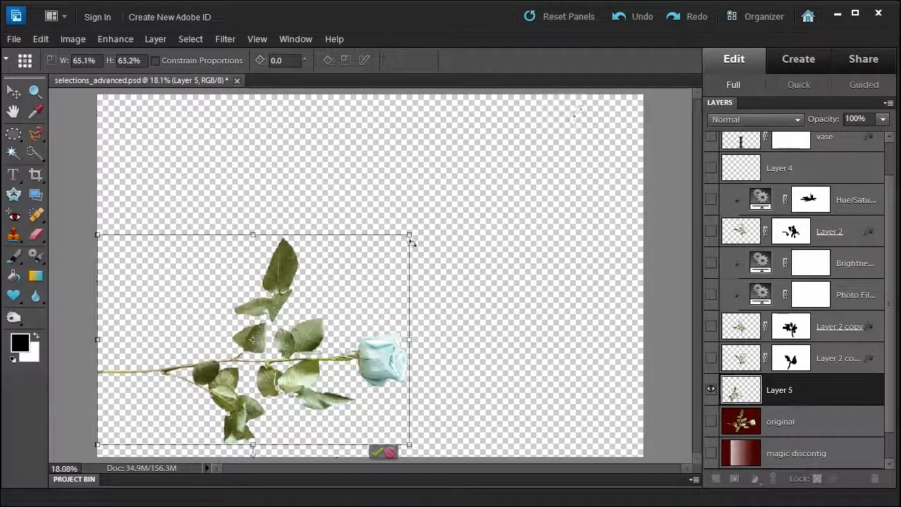
click(374, 453)
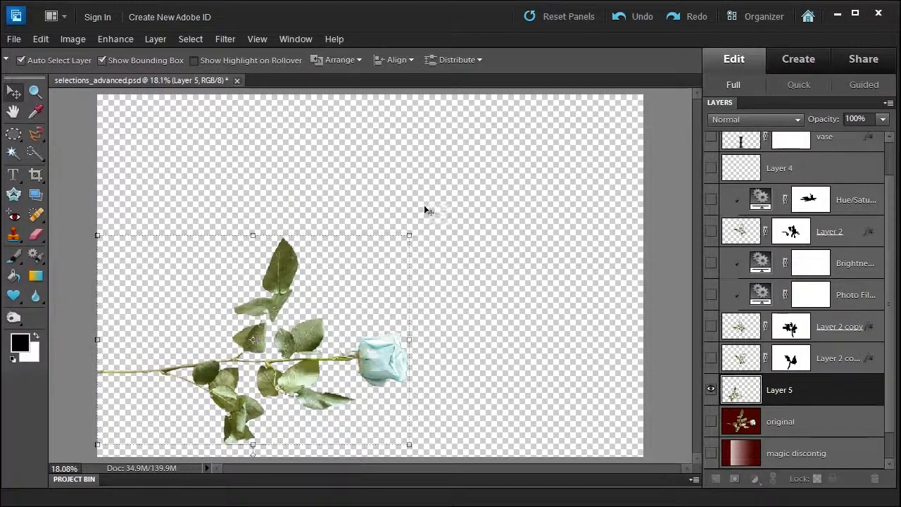
Rotate the rose by -90° so its bloom points up, and move it near the middle of the canvas
mouse_move(414, 231)
mouse_down()
mouse_move(303, 151)
mouse_move(146, 176)
mouse_up()
drag(247, 298, 327, 241)
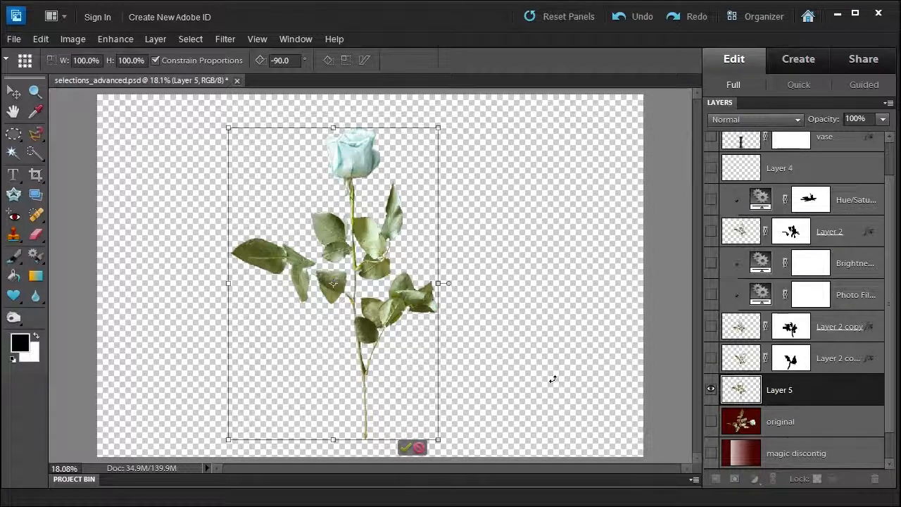
click(406, 448)
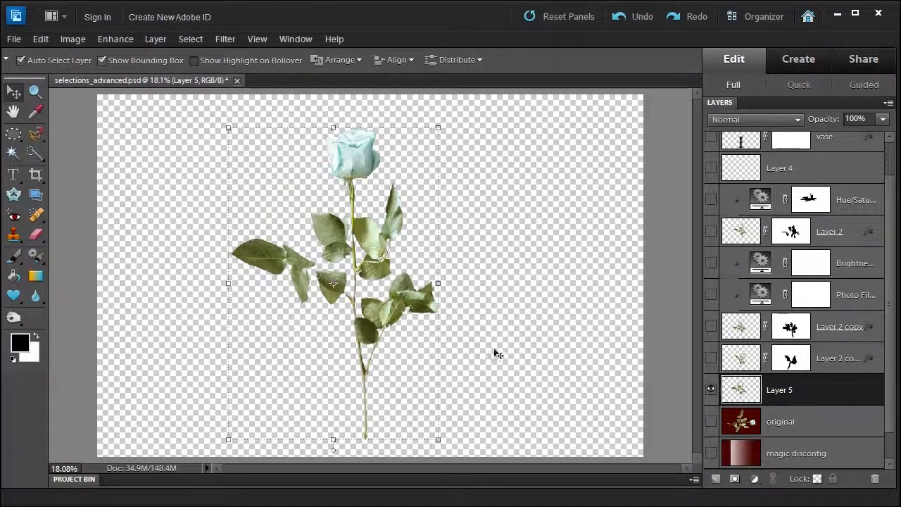
Duplicate the upright rose layer twice
key(ctrl+j)
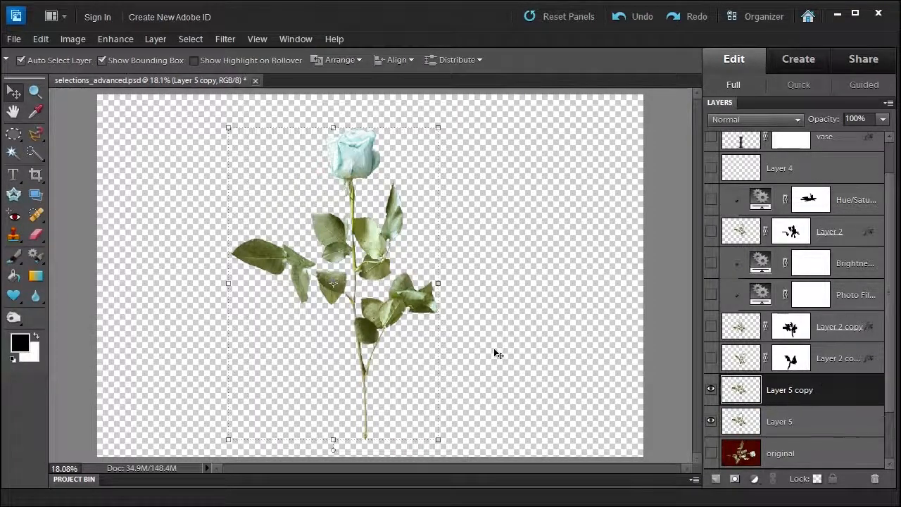
key(ctrl+j)
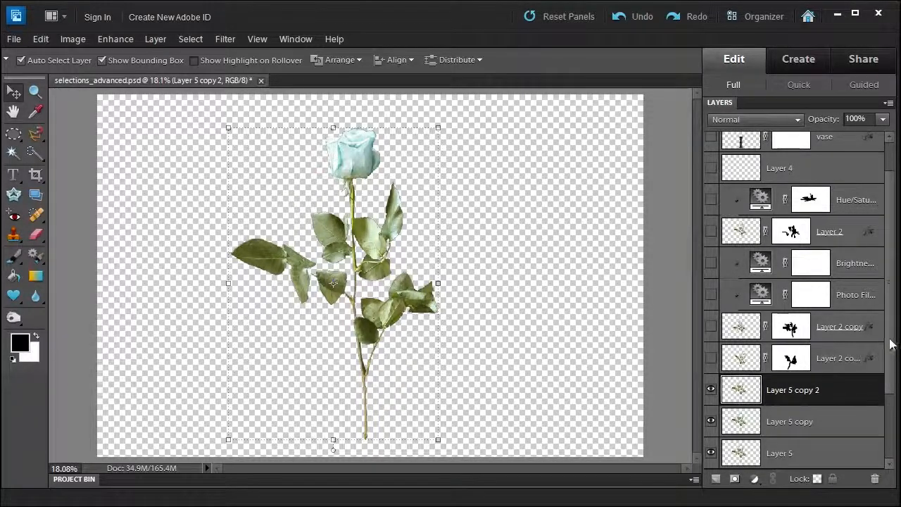
scroll(890, 344, down, 3)
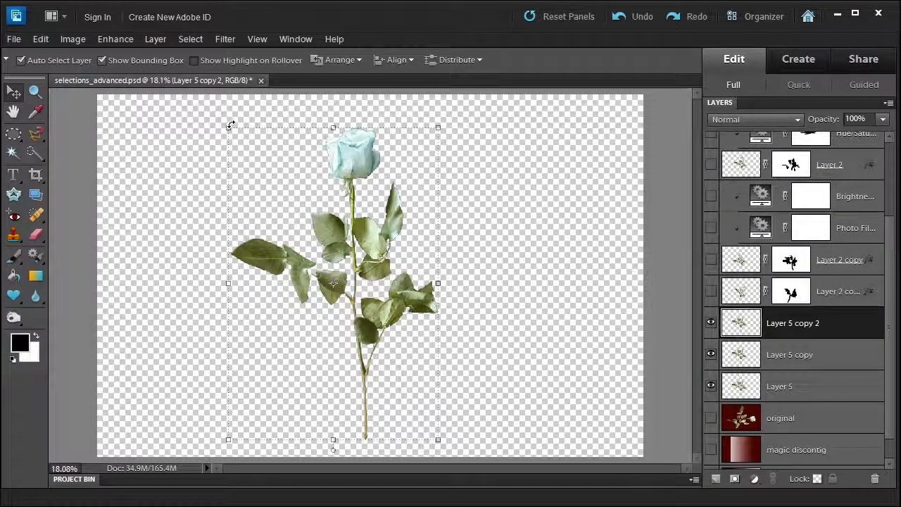
Rotate Layer 5 copy 2 by about -25.4° and try rotating Layer 5 by about 35.1° to fan out the roses
drag(231, 124, 173, 184)
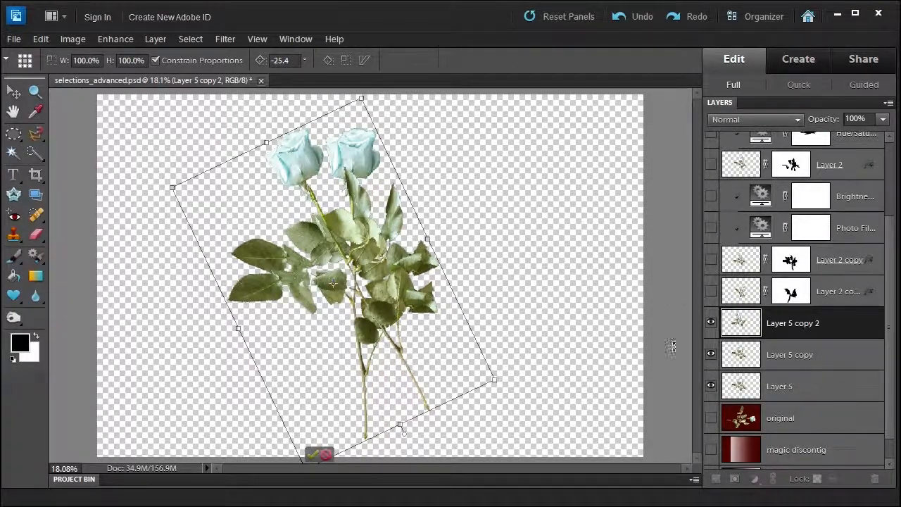
click(320, 458)
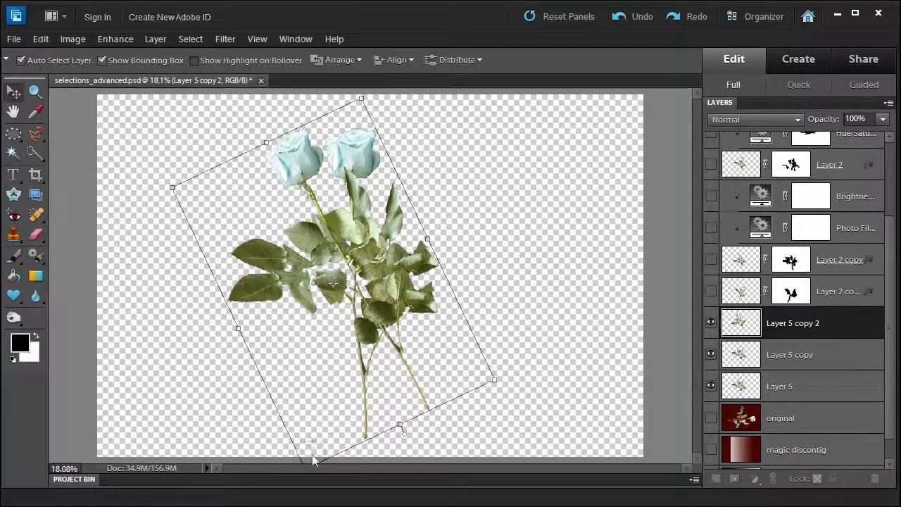
click(813, 384)
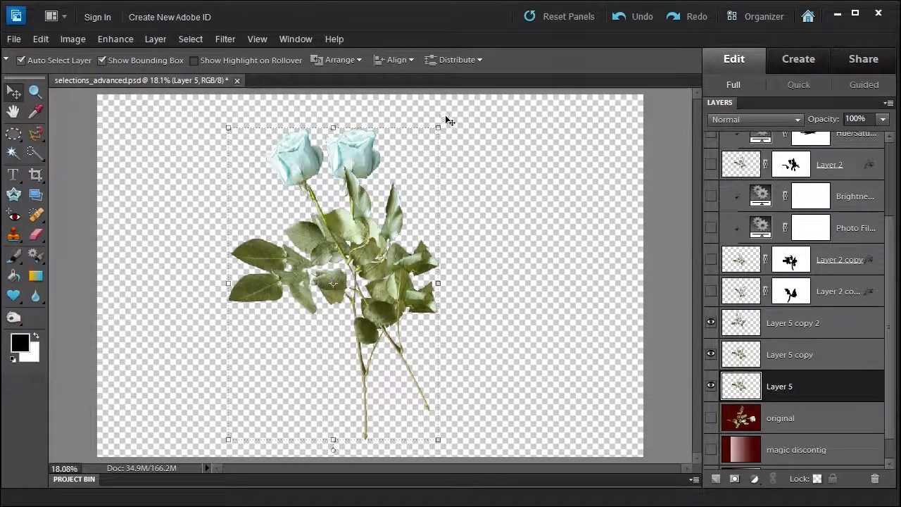
drag(443, 125, 525, 219)
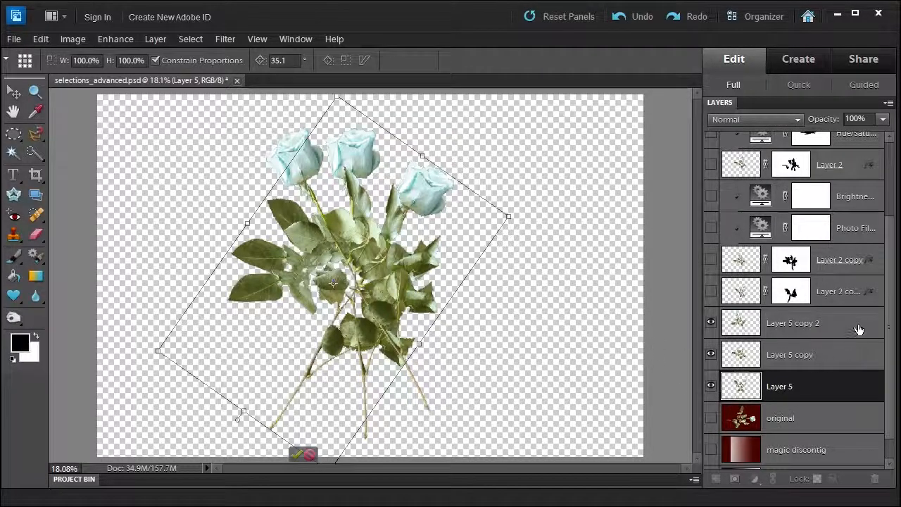
click(311, 455)
Delete the duplicate rose layers Layer 5 copy 2 and Layer 5 copy
click(814, 326)
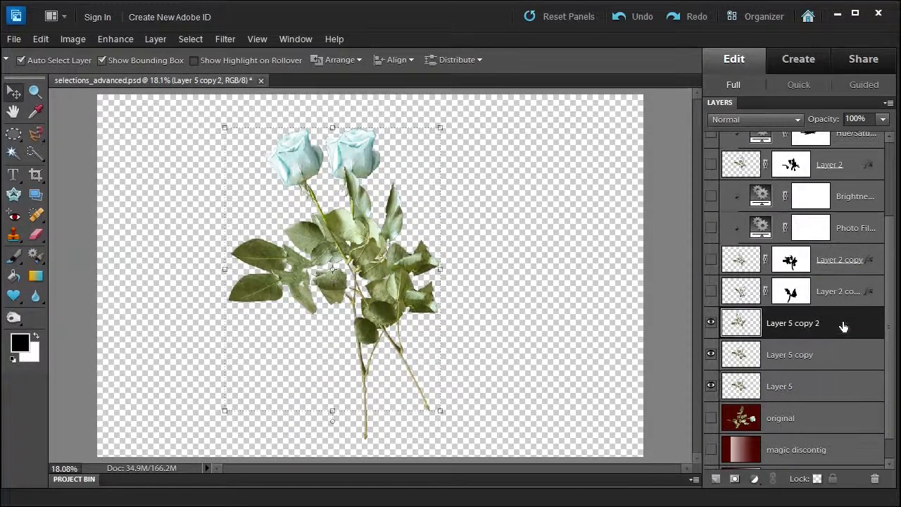
right_click(844, 325)
click(859, 379)
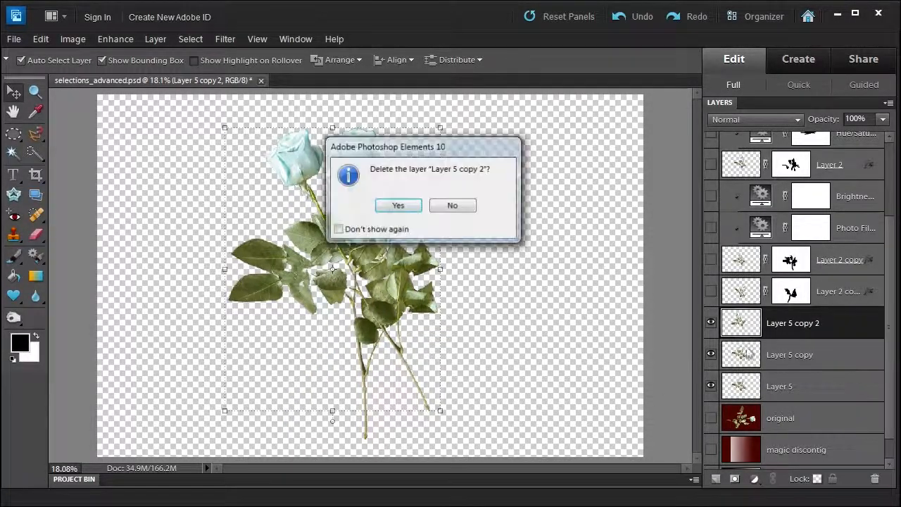
key(Return)
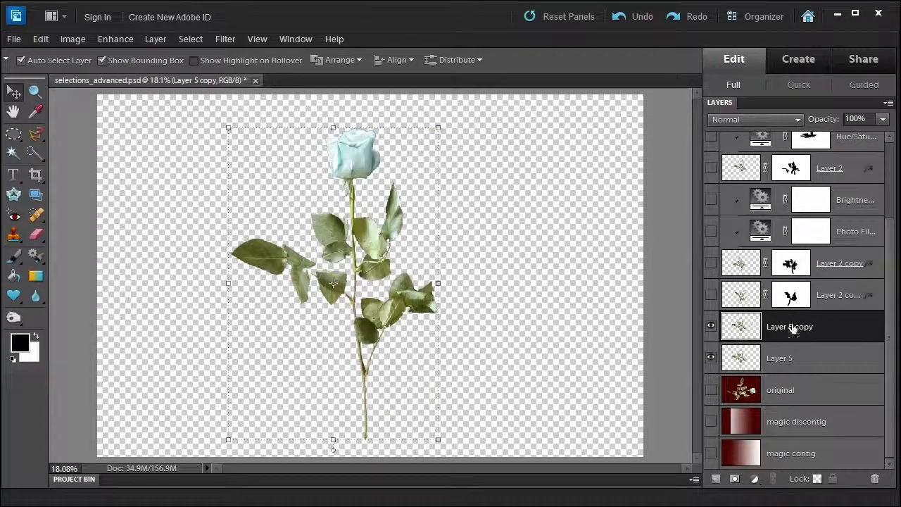
right_click(827, 329)
click(844, 379)
key(Return)
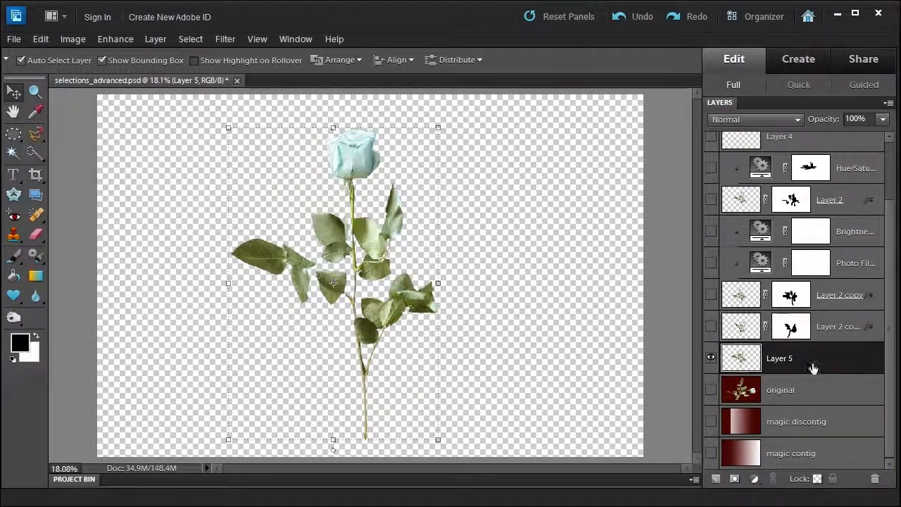
Delete the remaining rose cut-out layer, Layer 5
right_click(814, 363)
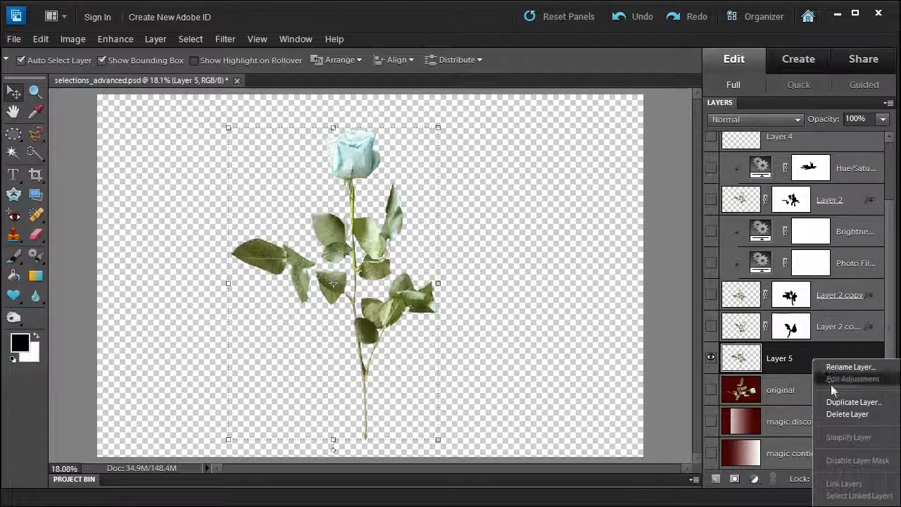
click(832, 413)
key(Return)
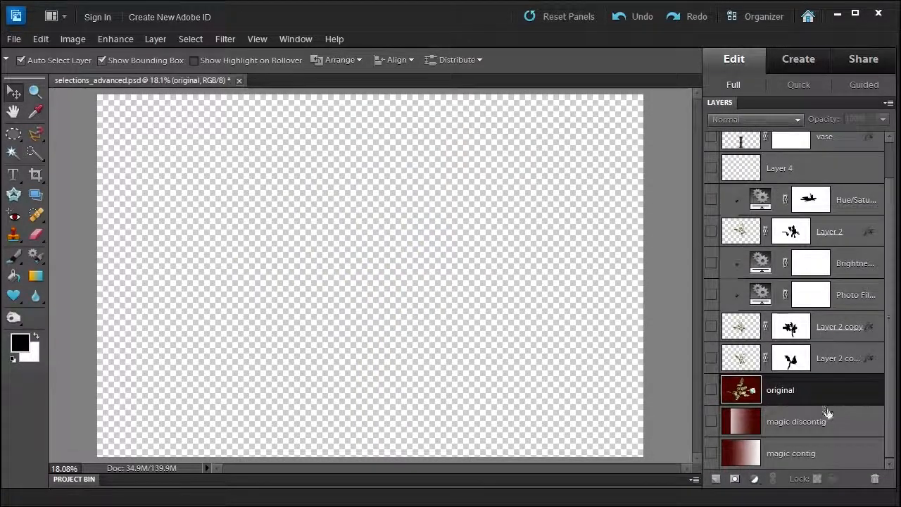
Show Layer 2, both of its copies, and the Photo Filter, Brightness/Contrast and Hue/Saturation adjustment layers
click(711, 359)
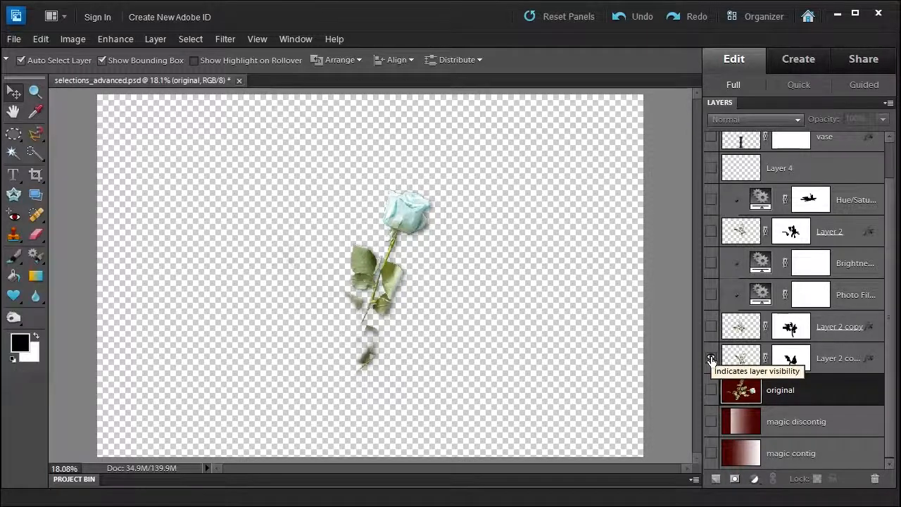
click(710, 327)
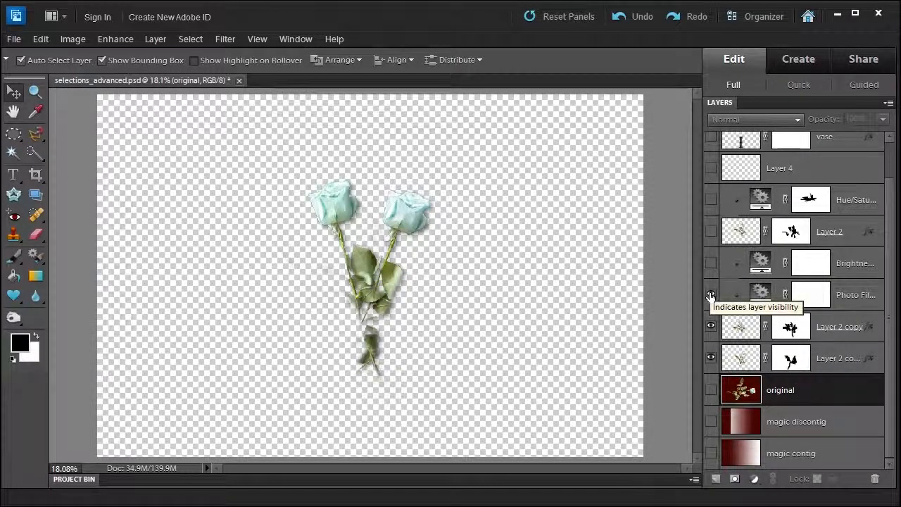
click(709, 296)
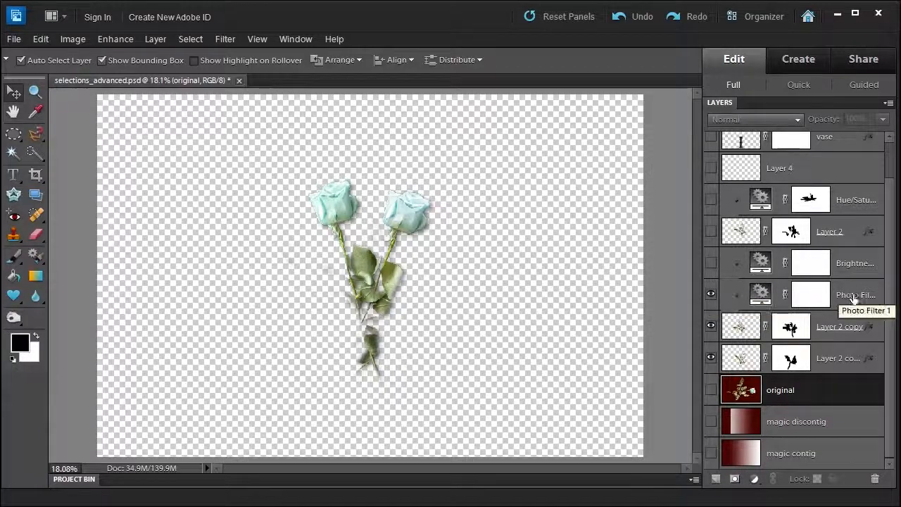
click(715, 264)
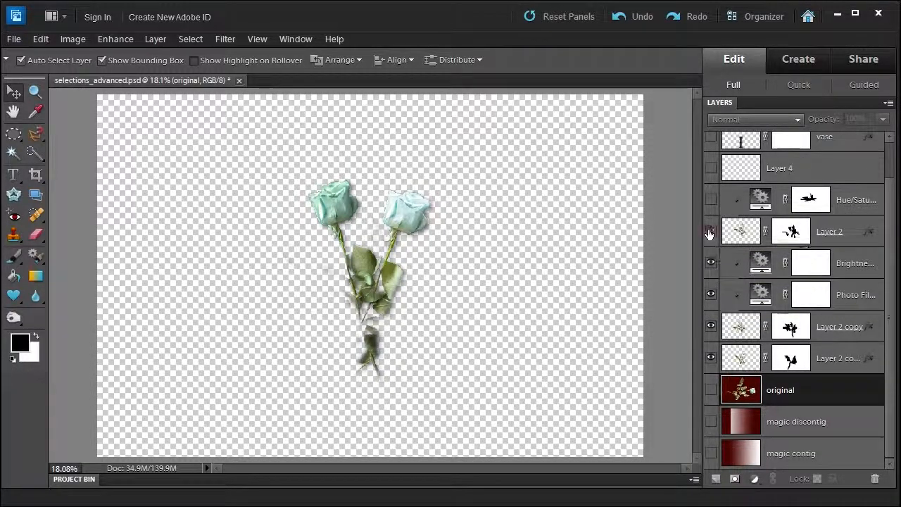
click(709, 233)
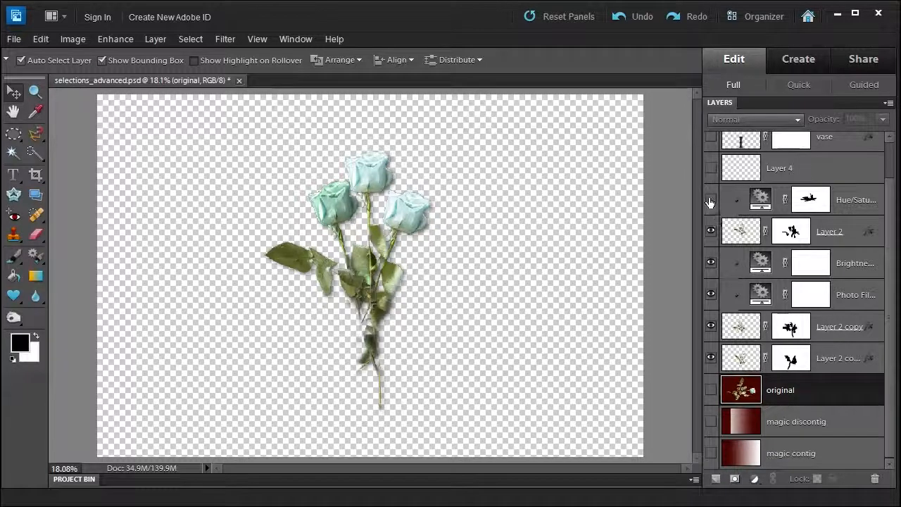
click(710, 201)
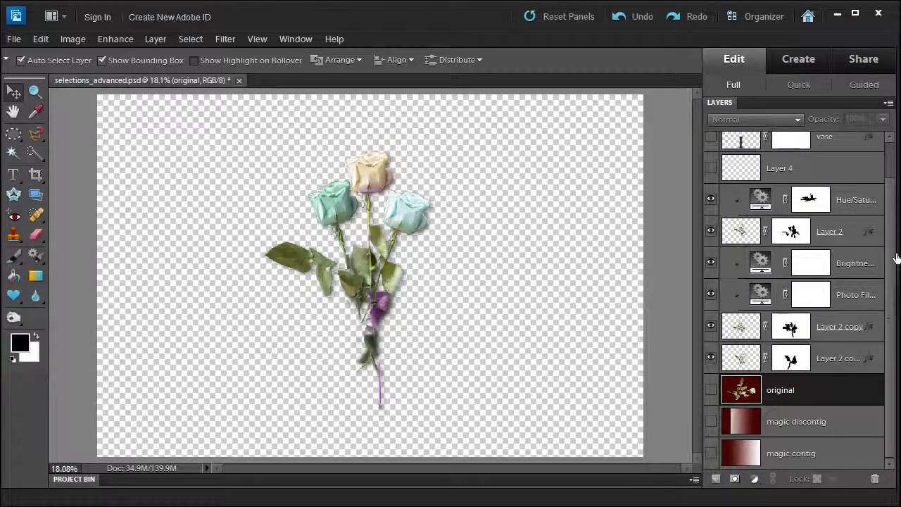
Delete the empty Layer 4 below the vase layer
scroll(888, 251, up, 2)
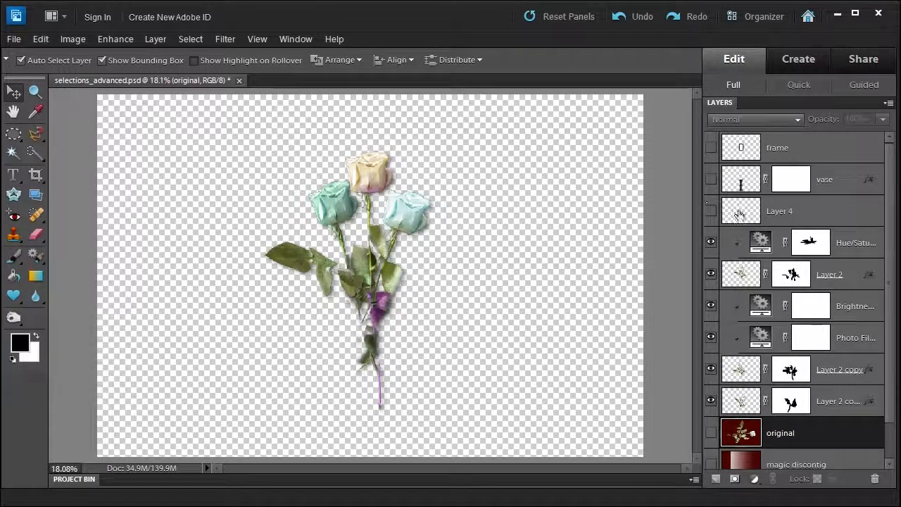
click(826, 209)
right_click(831, 211)
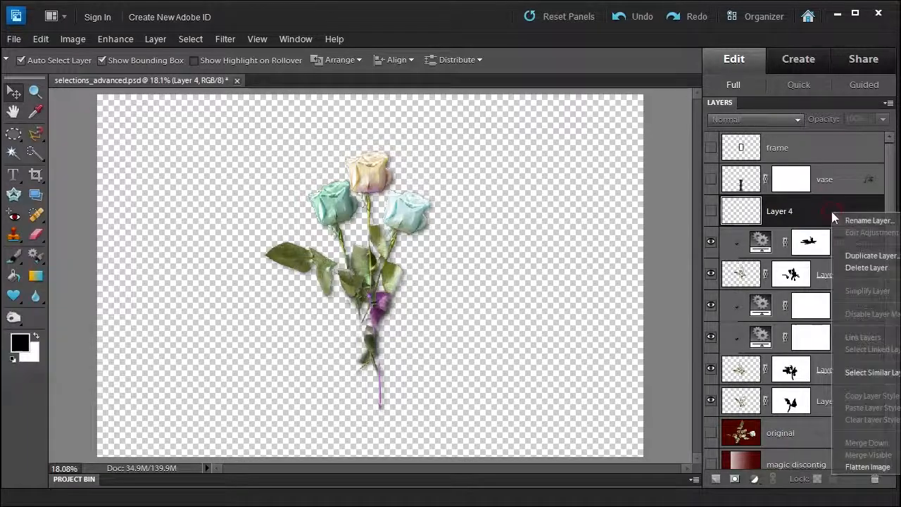
click(865, 267)
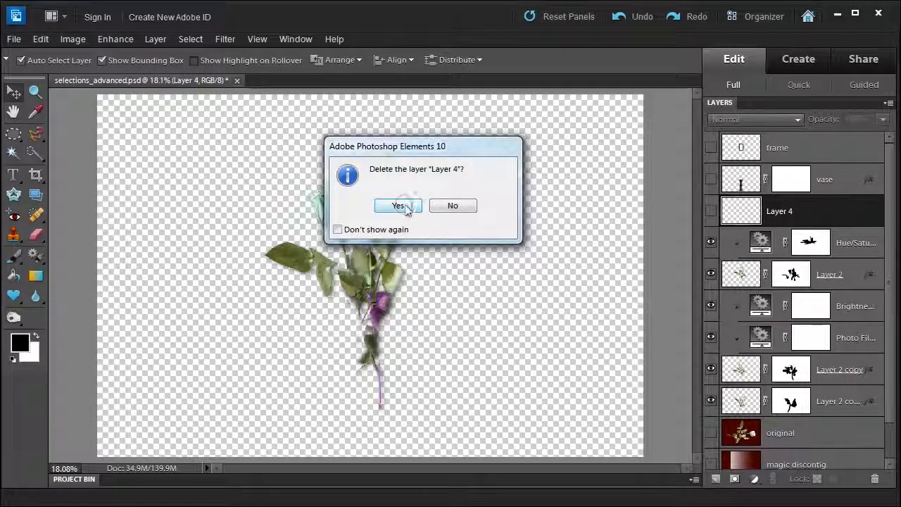
click(402, 204)
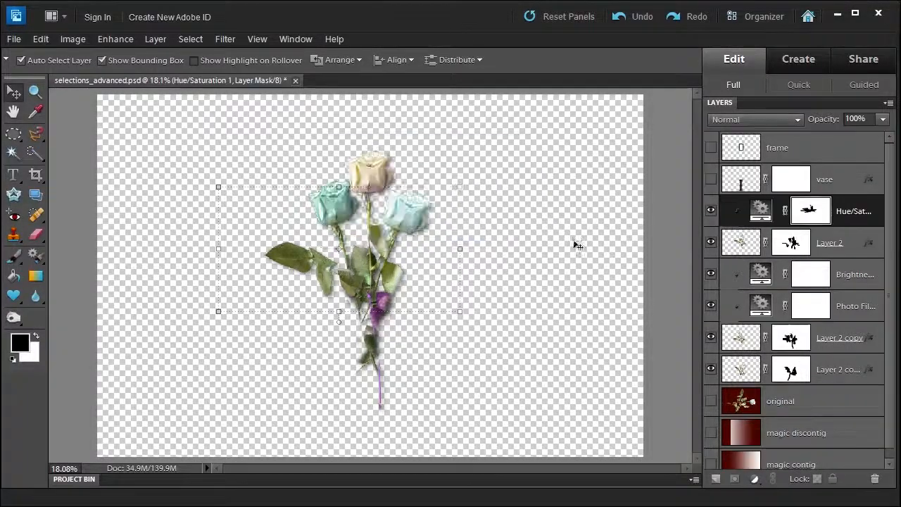
Show the vase and frame layers, with the frame layer selected
click(710, 179)
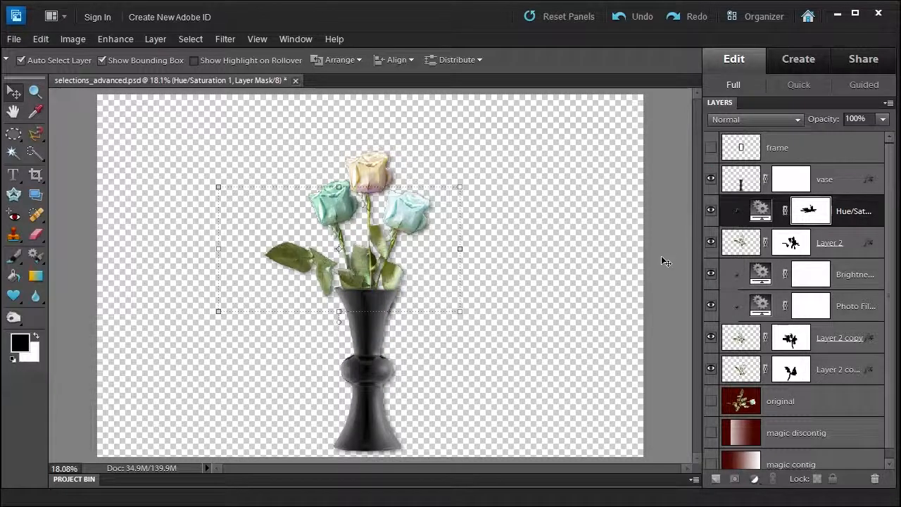
click(841, 153)
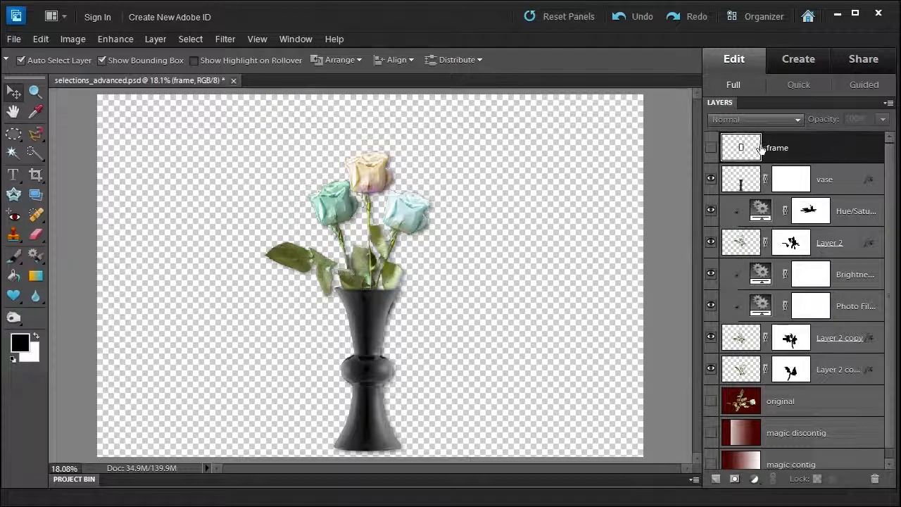
click(710, 149)
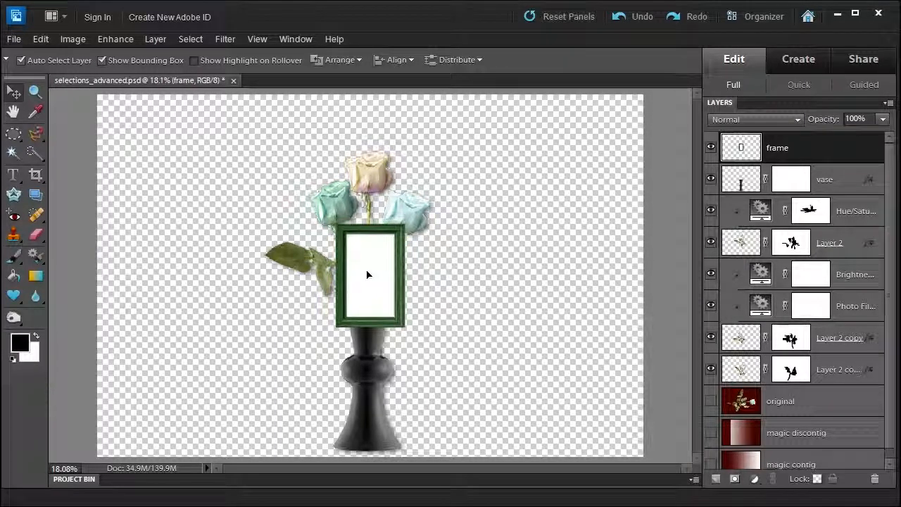
Select the frame's white interior with the Magic Wand set to Contiguous at tolerance 5, and delete it
click(13, 154)
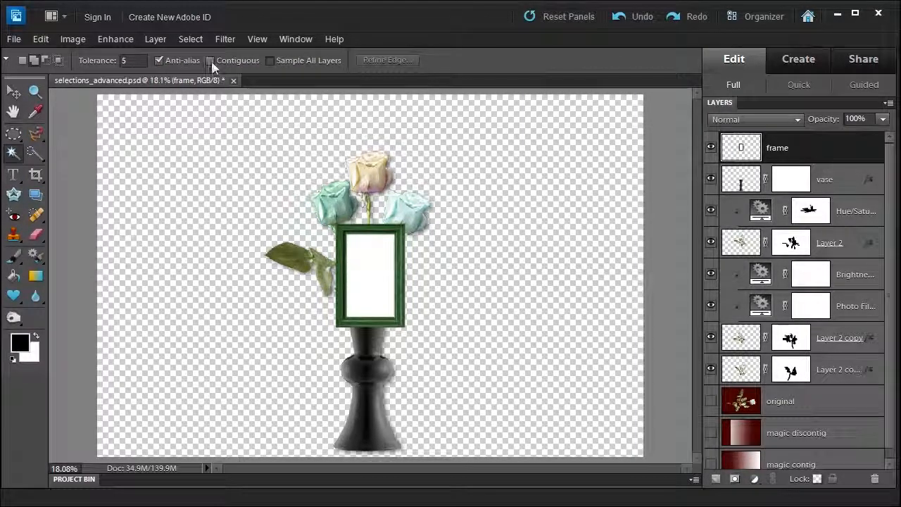
click(211, 60)
click(367, 284)
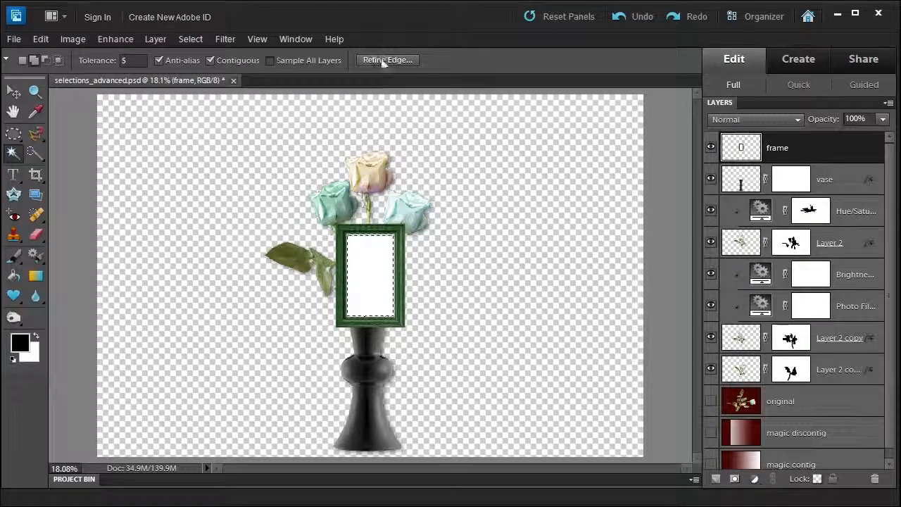
key(Delete)
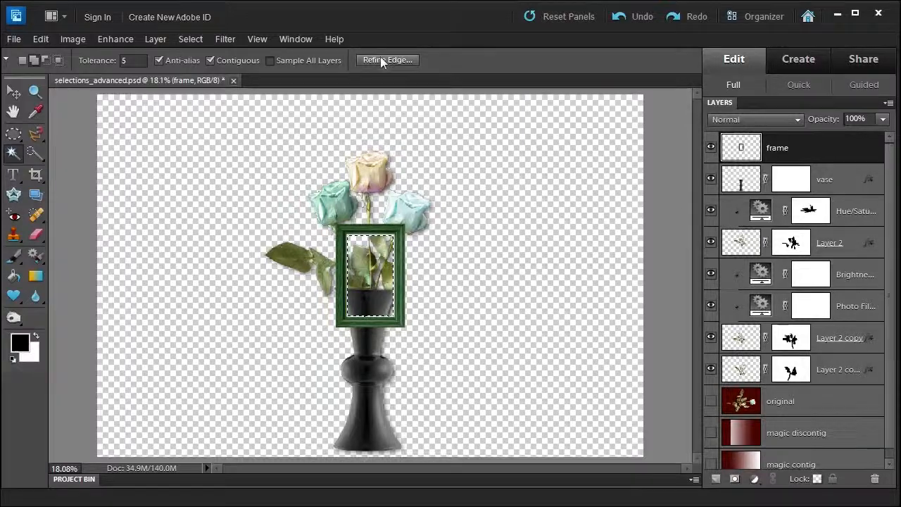
Apply Refine Edge to the frame opening's selection with a black background preview, and deselect it
click(383, 60)
click(615, 197)
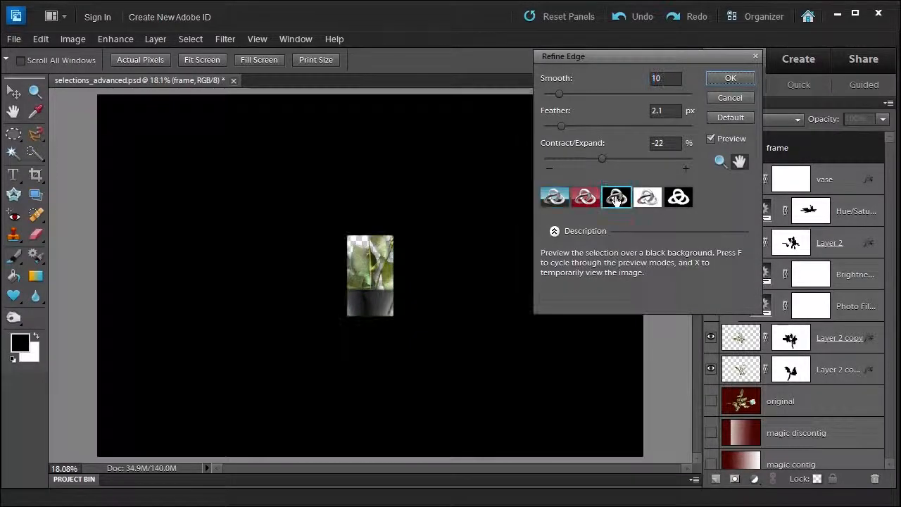
click(745, 77)
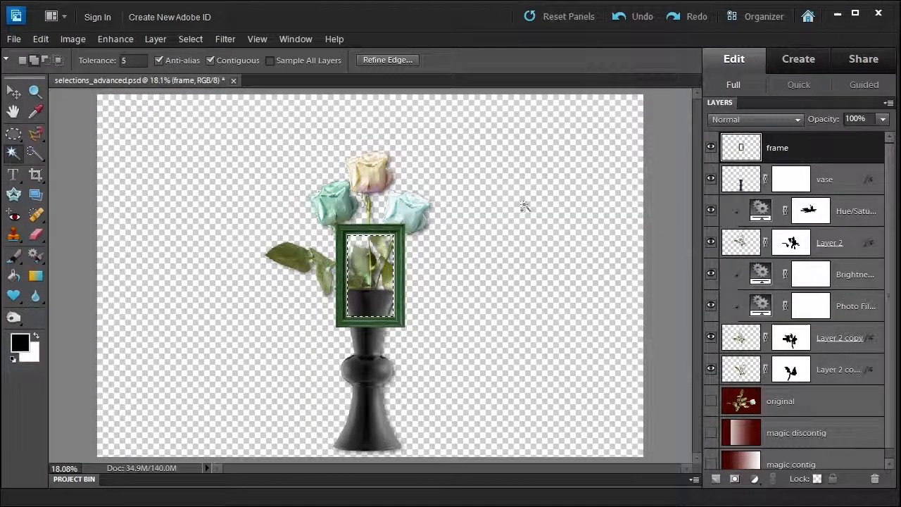
click(193, 39)
click(204, 67)
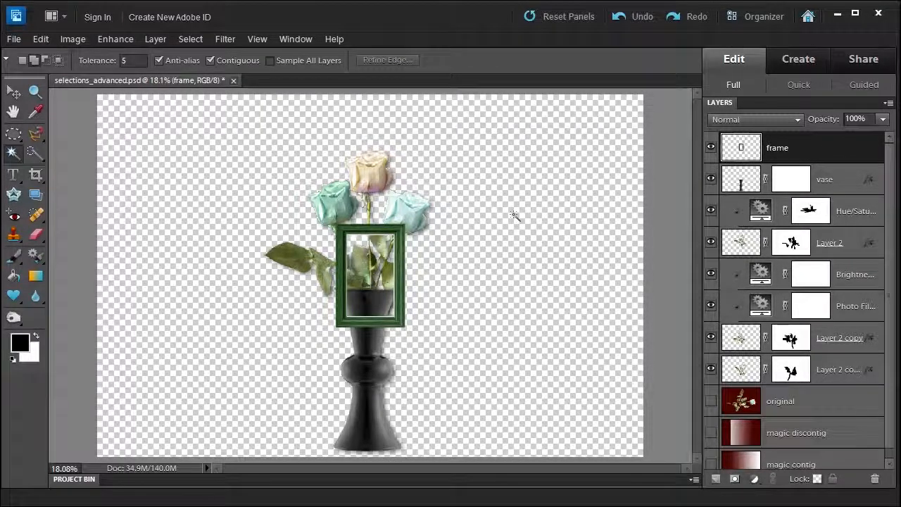
Scale the frame to about 263.6% width and 248.5% height and position it around the three roses and the upper vase
key(ctrl+t)
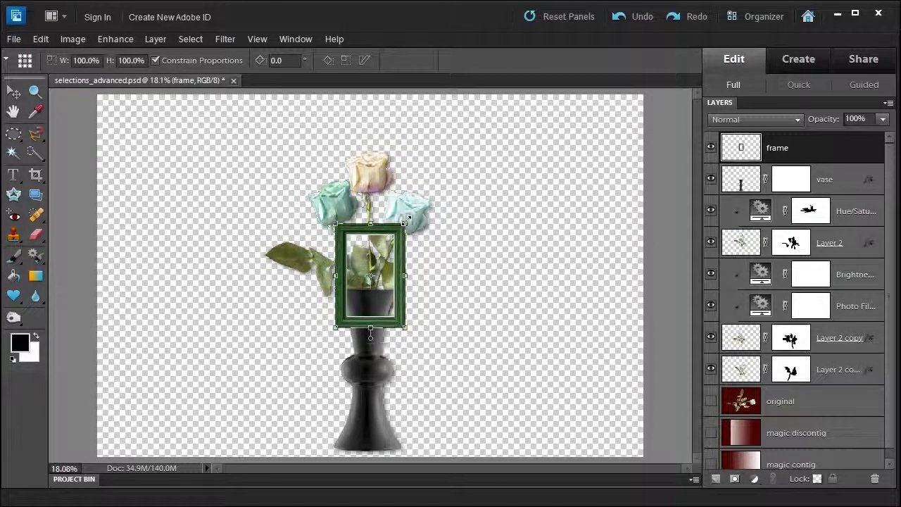
drag(406, 221, 505, 129)
mouse_move(443, 259)
mouse_down()
mouse_move(394, 248)
mouse_move(392, 258)
mouse_up()
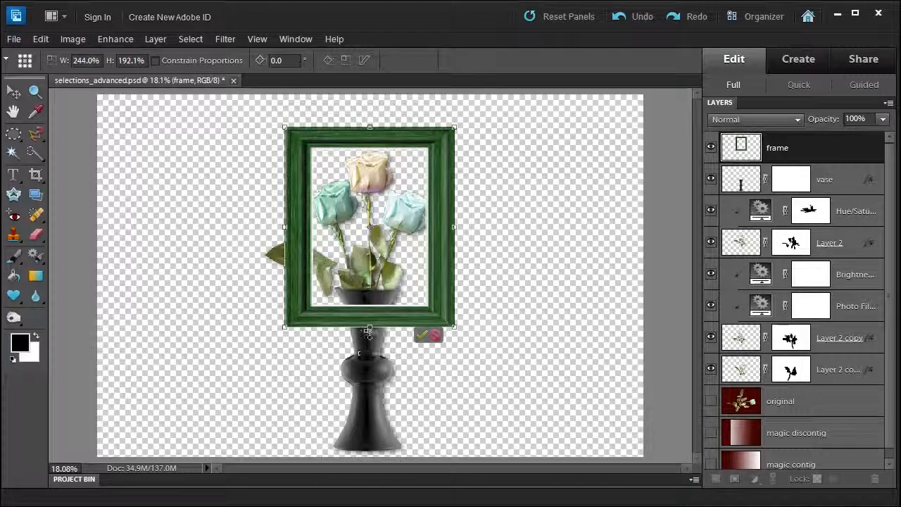
drag(370, 328, 370, 365)
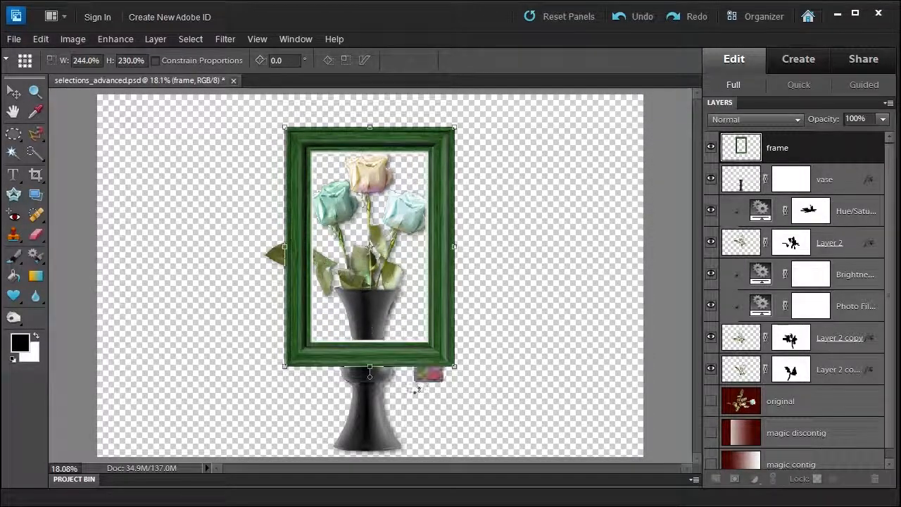
drag(453, 365, 466, 385)
drag(421, 341, 411, 323)
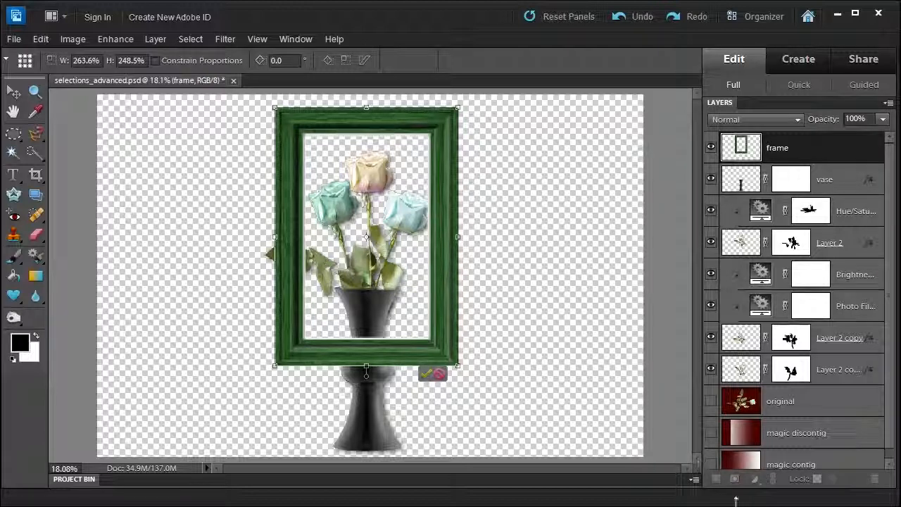
click(427, 376)
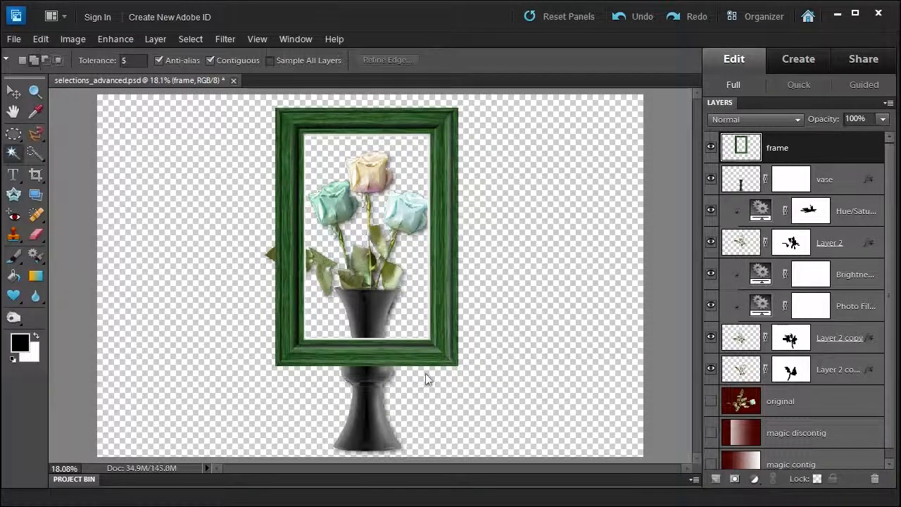
Add a new layer above the frame, and temporarily show the original layer to sample its dark red background as the foreground colour
click(715, 480)
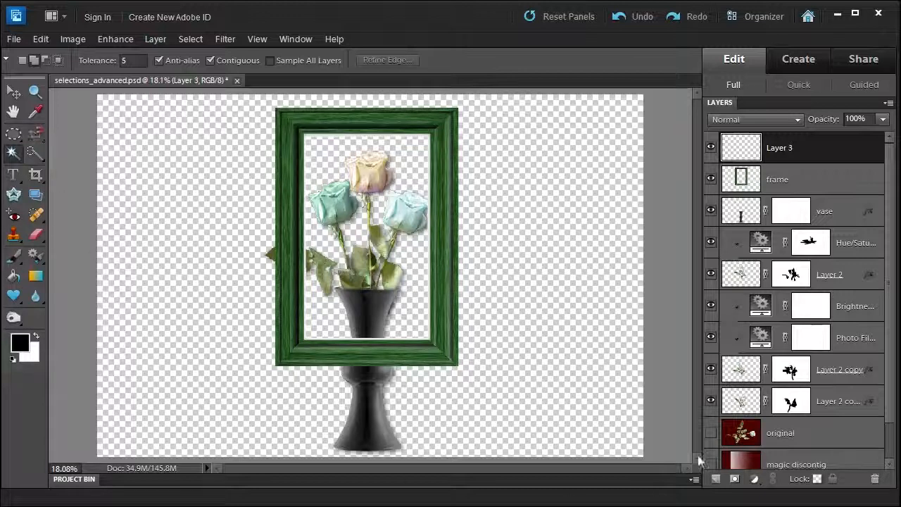
click(711, 434)
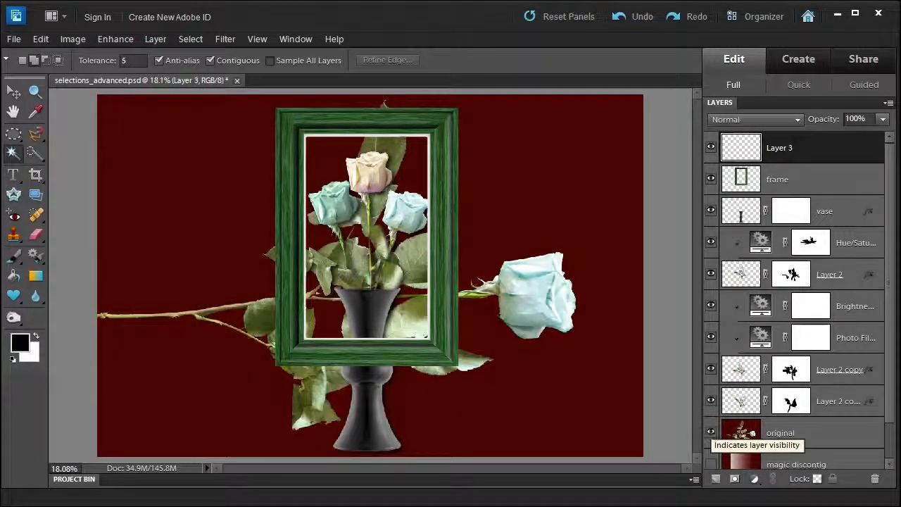
click(35, 113)
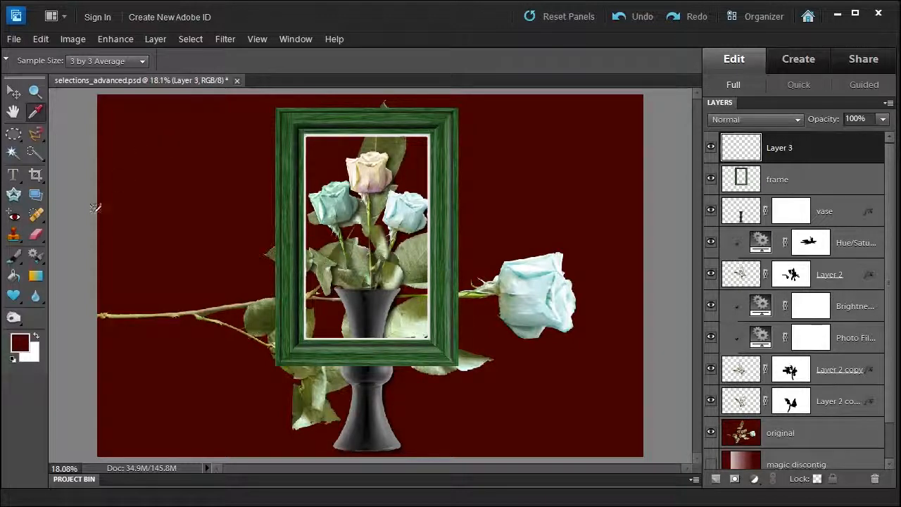
click(710, 432)
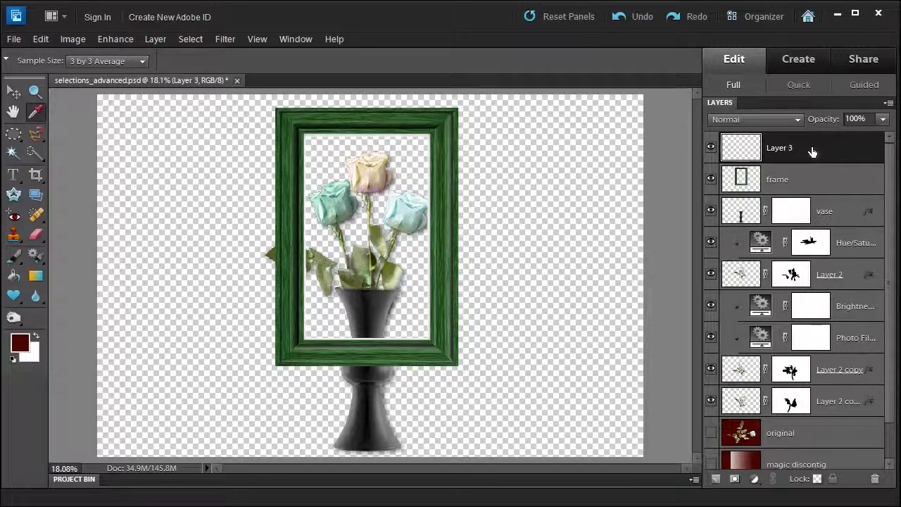
Fill Layer 3 with dark red using the Paint Bucket with Contiguous and All Layers off, and place it directly above the original layer
key(k)
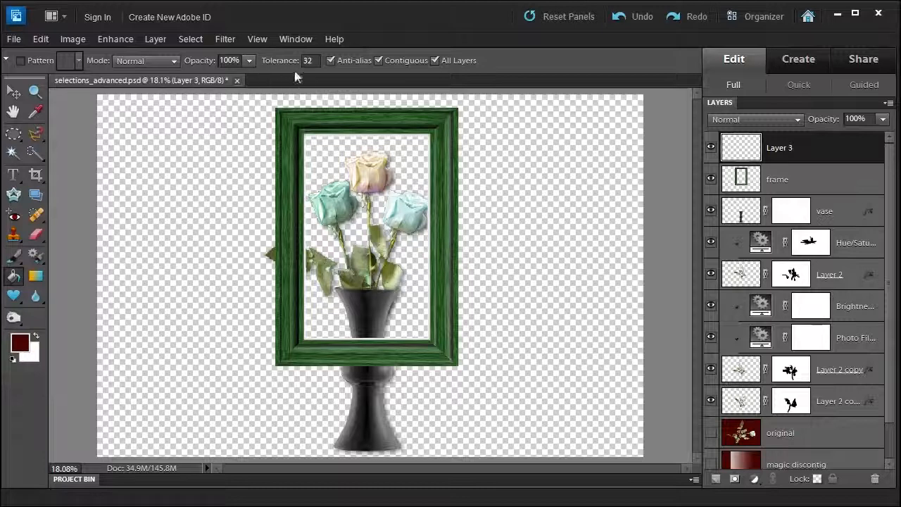
click(379, 61)
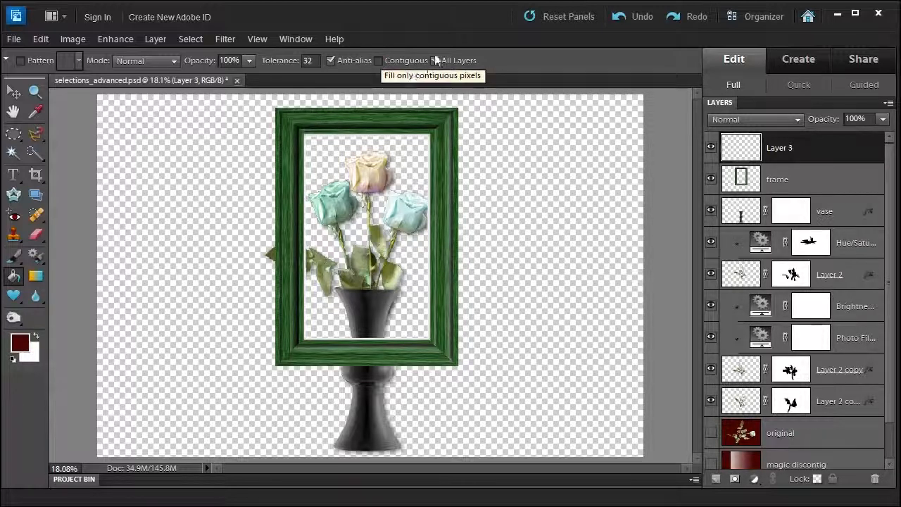
click(435, 61)
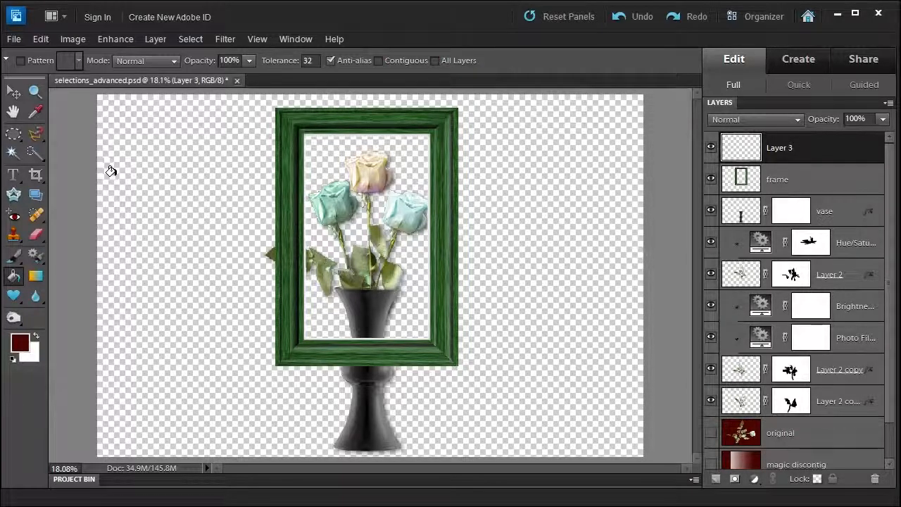
click(136, 165)
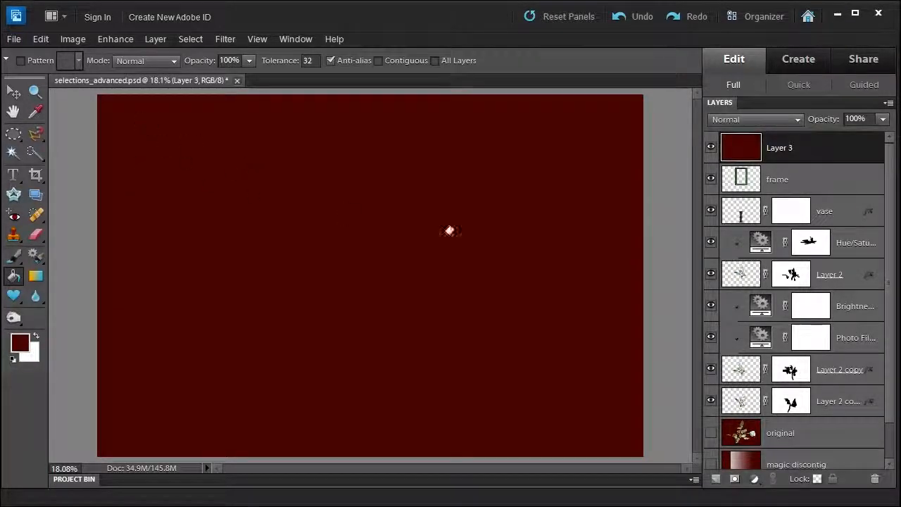
drag(831, 148, 831, 417)
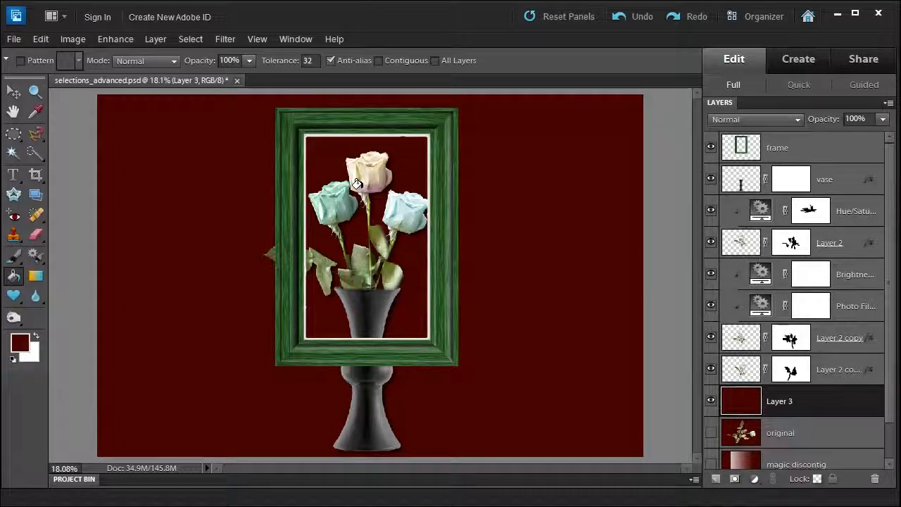
Reset the Crop tool and crop the image to the green frame's outer edges
click(36, 174)
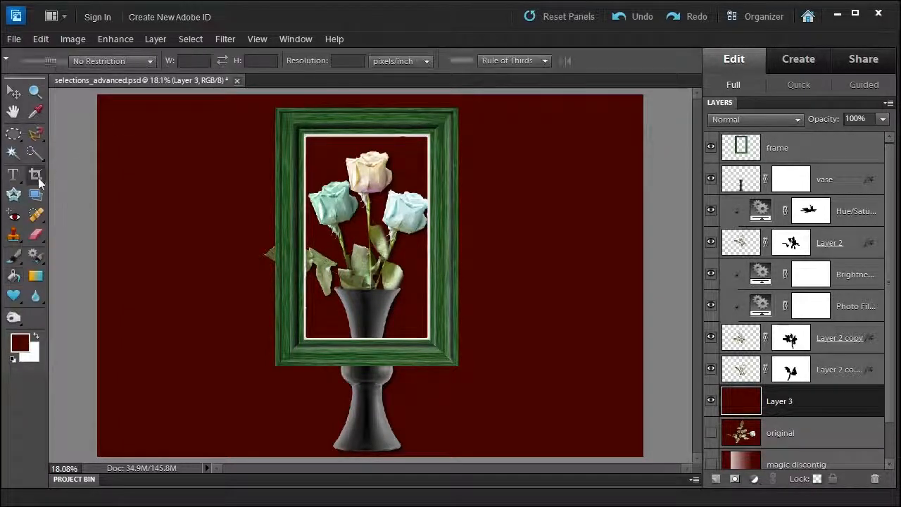
click(6, 60)
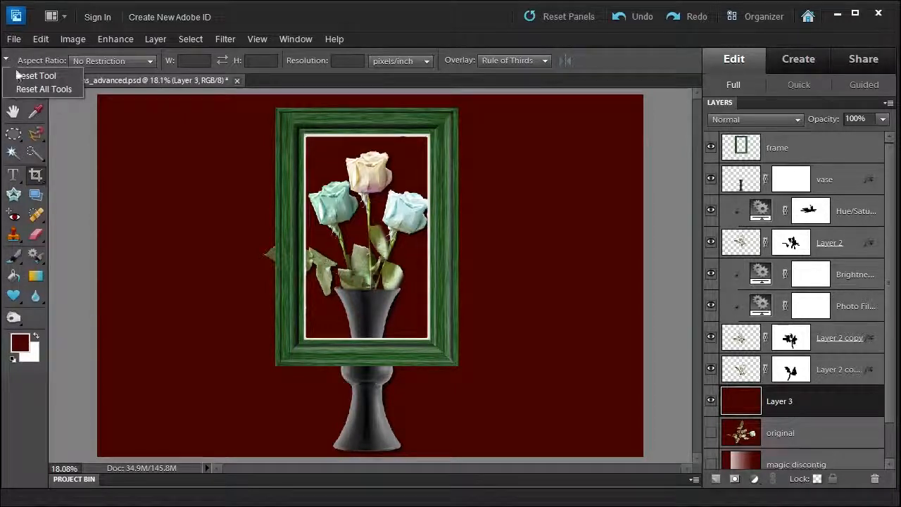
click(20, 76)
drag(273, 105, 456, 364)
click(423, 372)
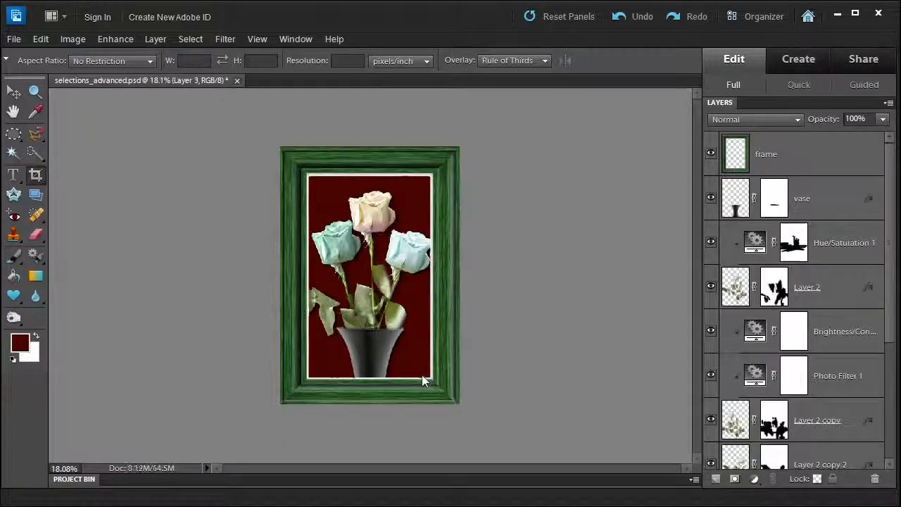
click(35, 92)
click(358, 262)
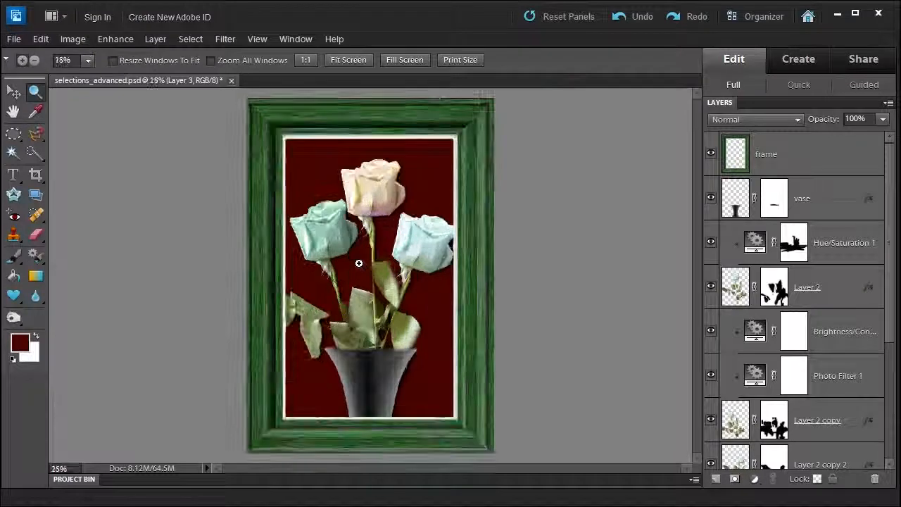